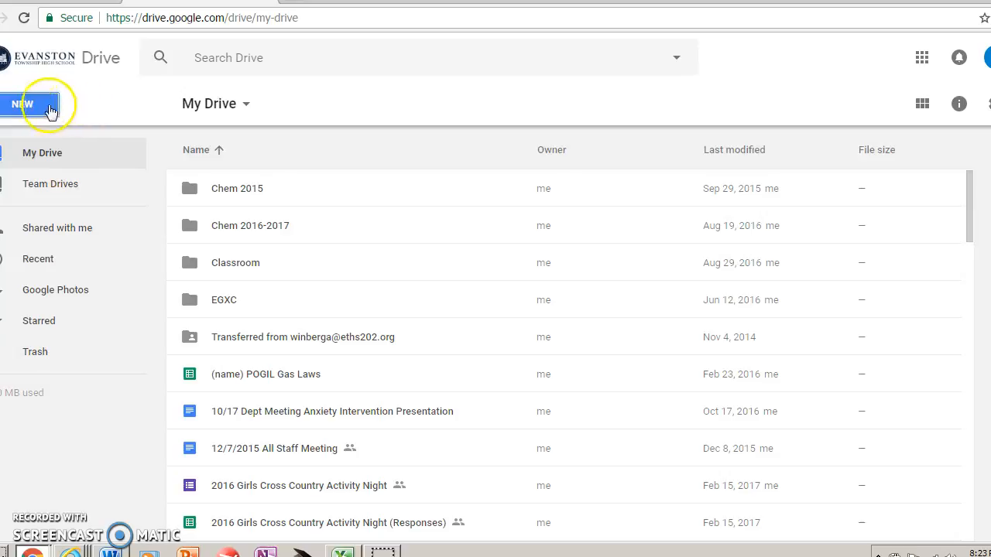
Create a blank spreadsheet and title it with the teacher's name followed by "Density of Aluminum"
left_click(58, 265)
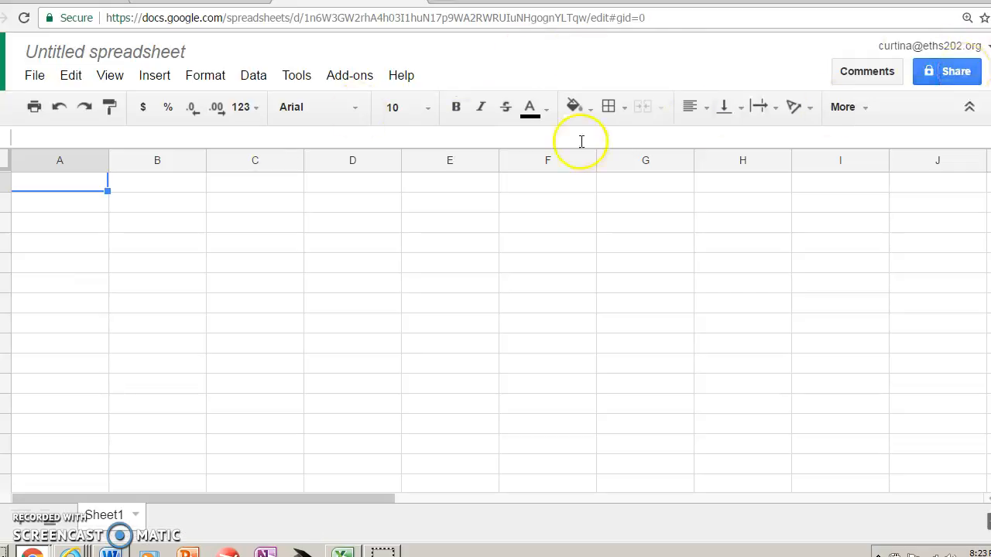
left_click(102, 52)
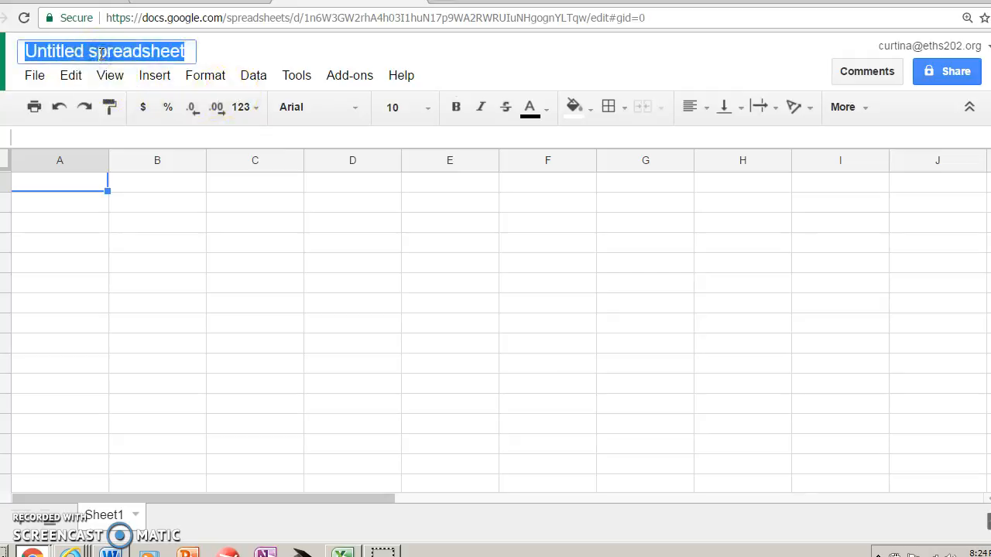
type("Mrs. Curtin")
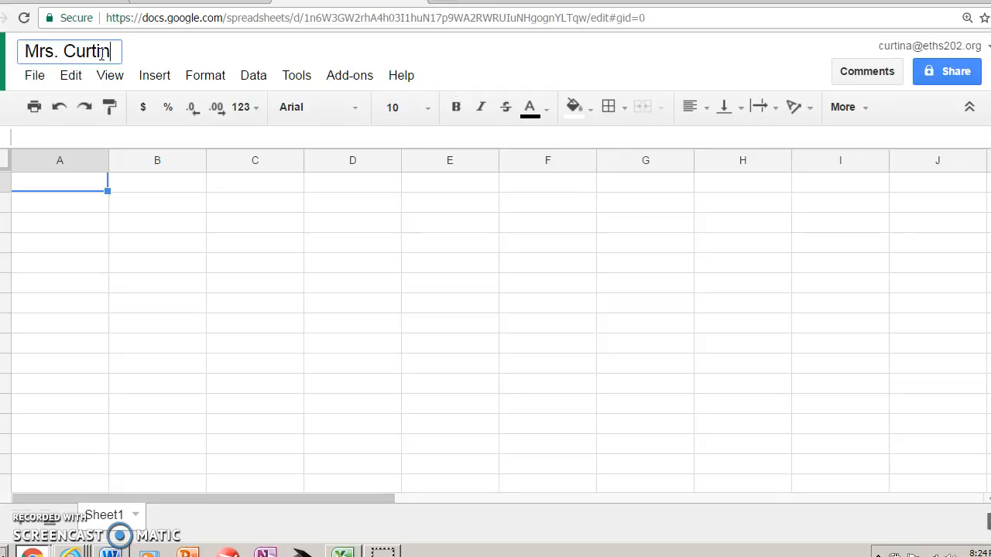
type("Density of Al")
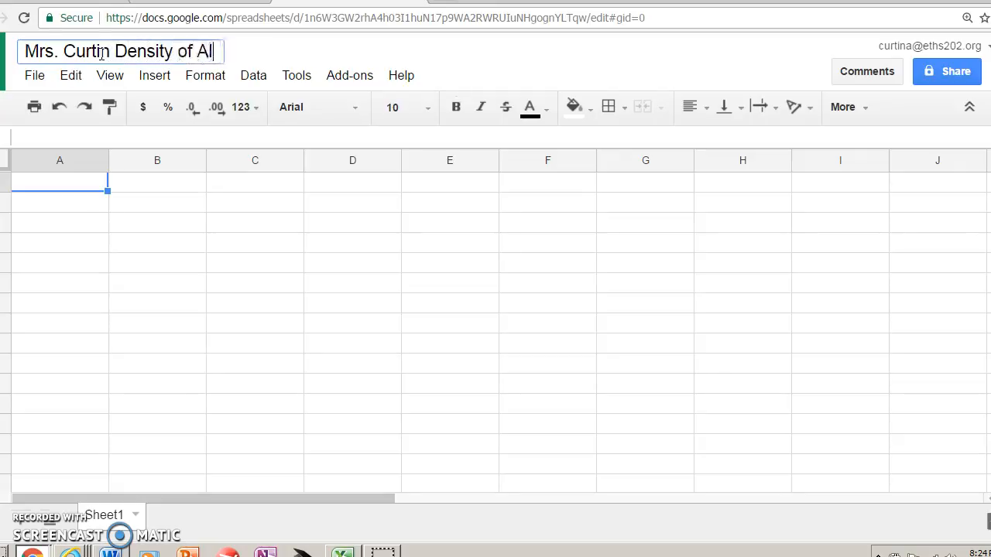
type("uminum")
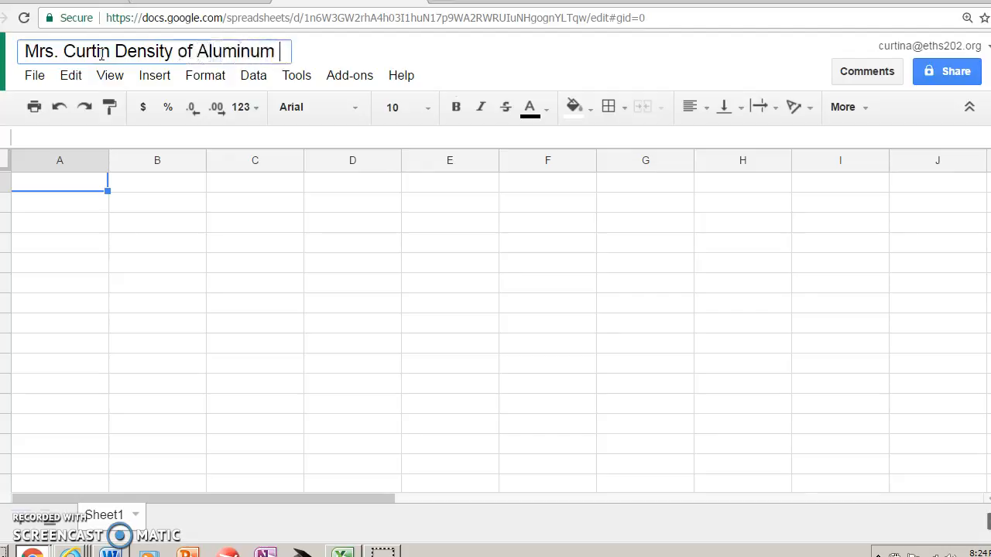
left_click(57, 191)
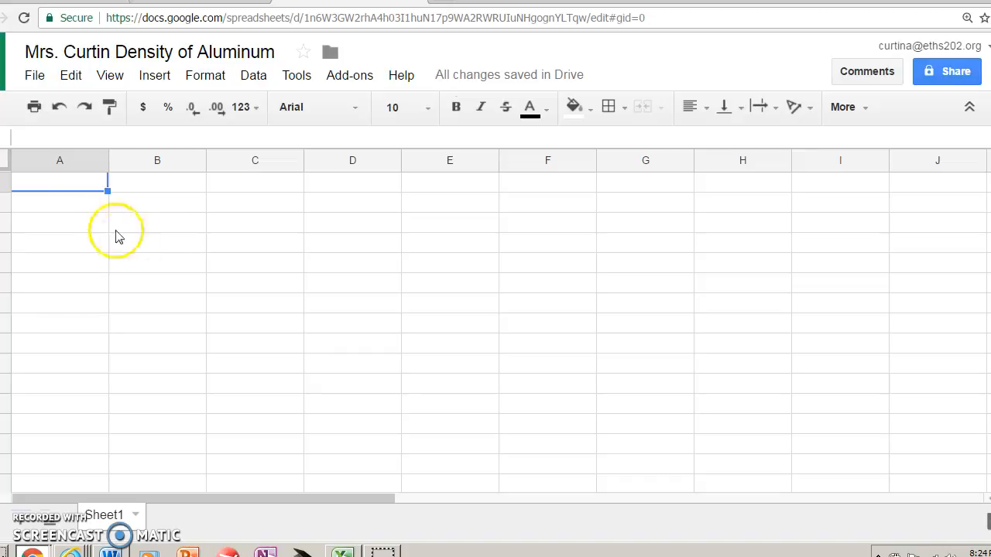
Enter the column headers "Volume (mL)" in A1 and "Mass (g)" in B1
left_click(76, 195)
double_click(76, 189)
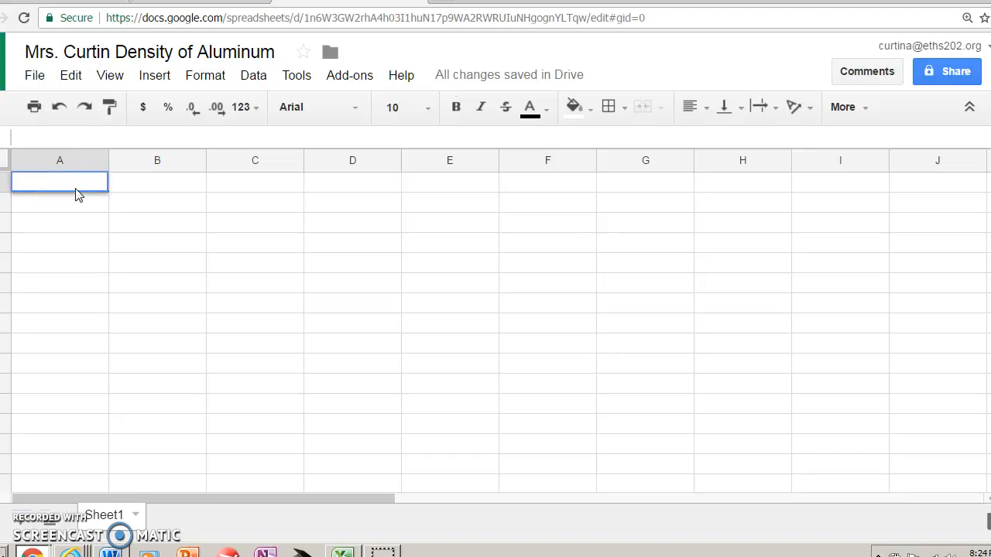
type("Volume (mL)")
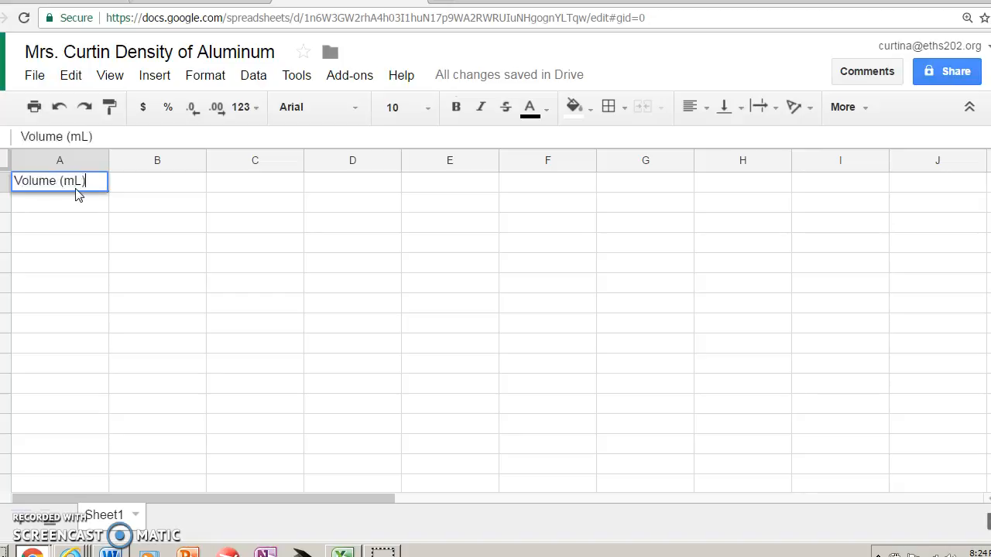
key("Tab")
type("Mass (g)")
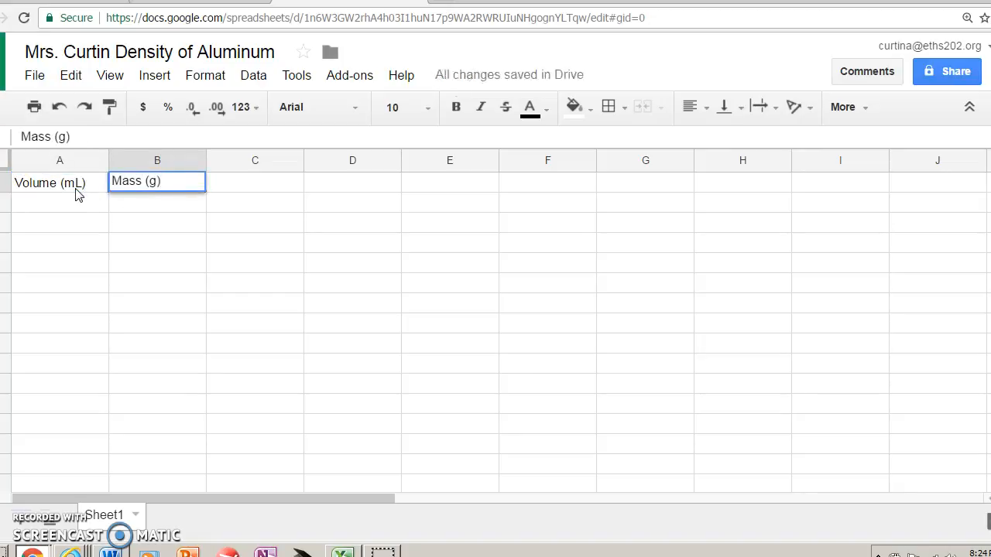
Fill A2 to A6 of the volume column with 7.0, 7, 4.9, 6 and 4
left_click(87, 205)
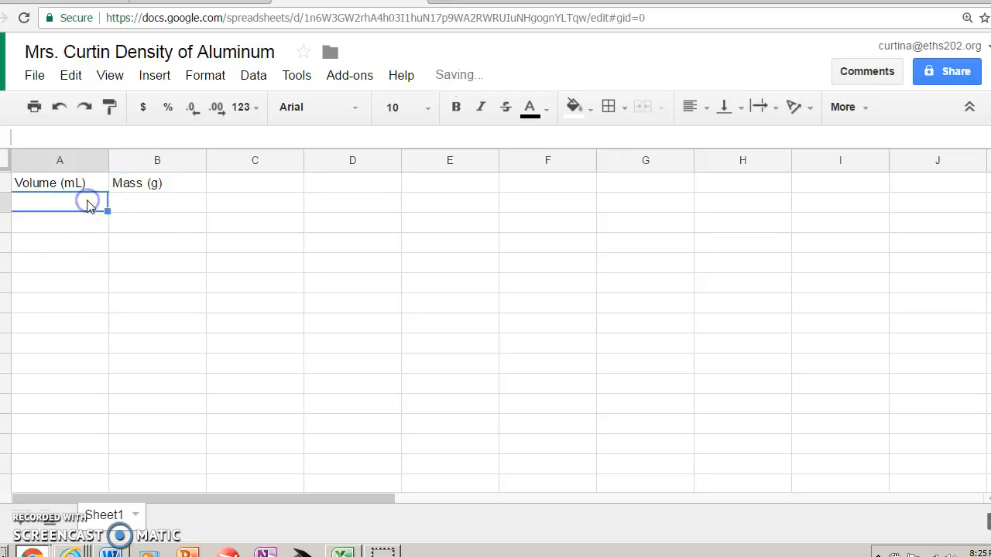
type("7")
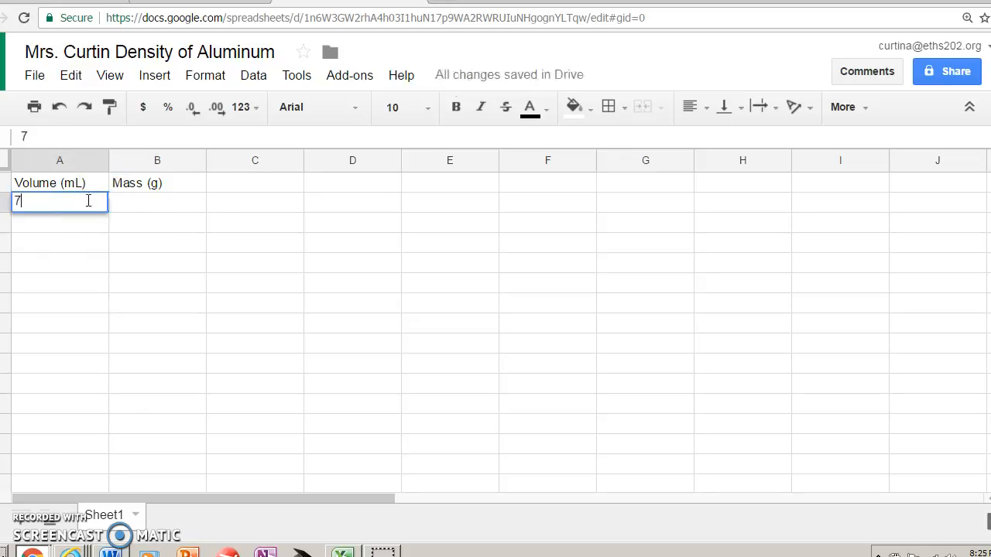
type(".0")
key("Return")
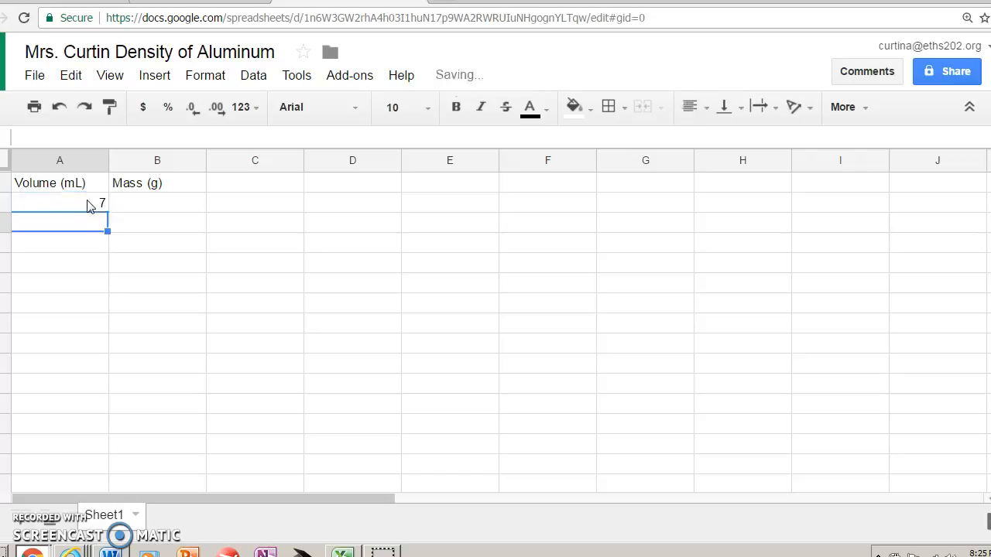
type("7")
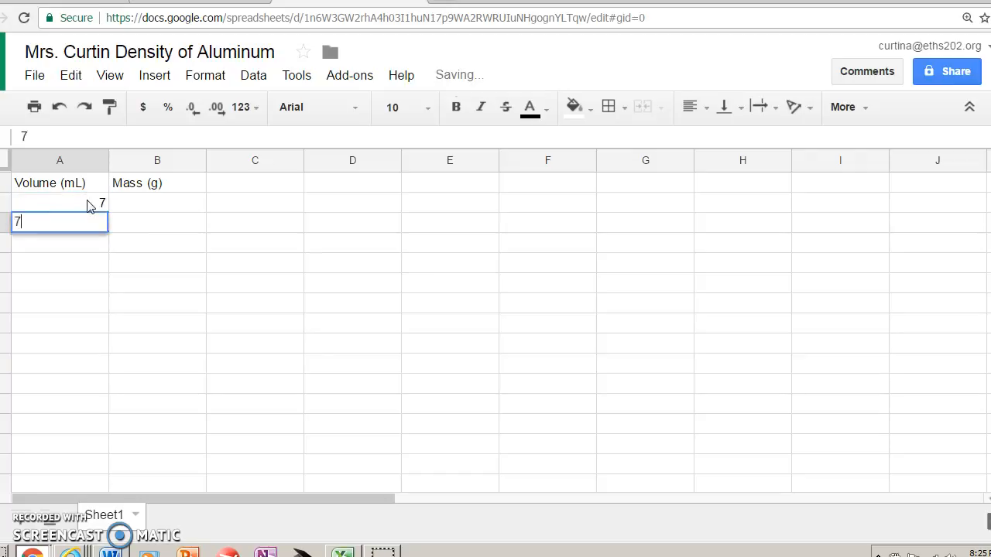
key("Return")
type("4.9")
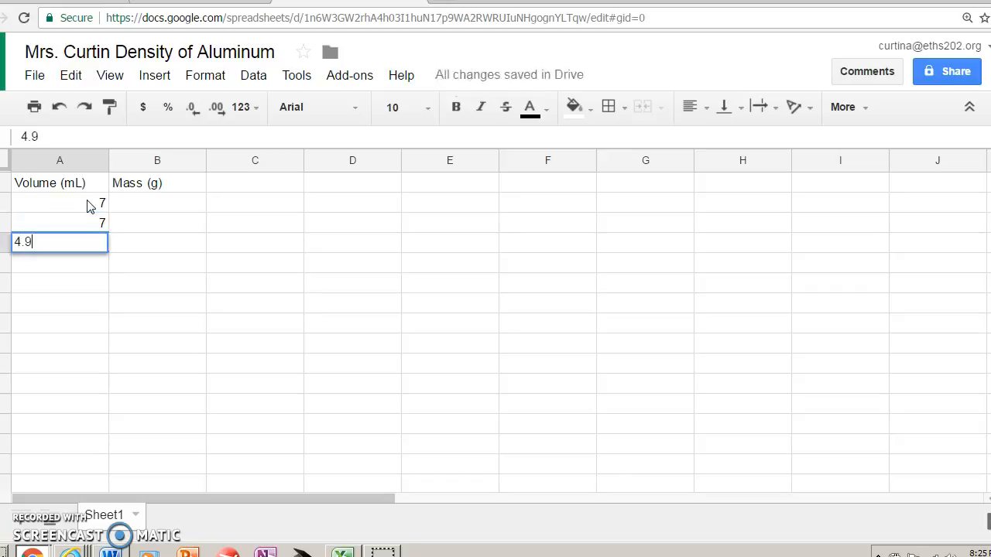
key("Return")
type("6")
key("Return")
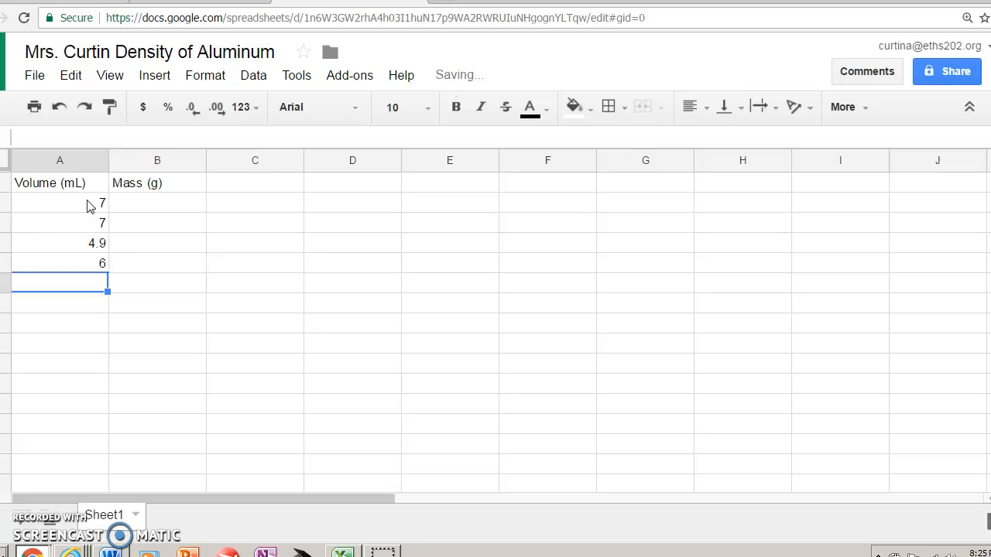
type("4")
key("Tab")
Enter the first two masses, 17.17 in B2 and 17.86 in B3
key("Up")
key("Up")
key("Up")
key("Up")
type("17.1")
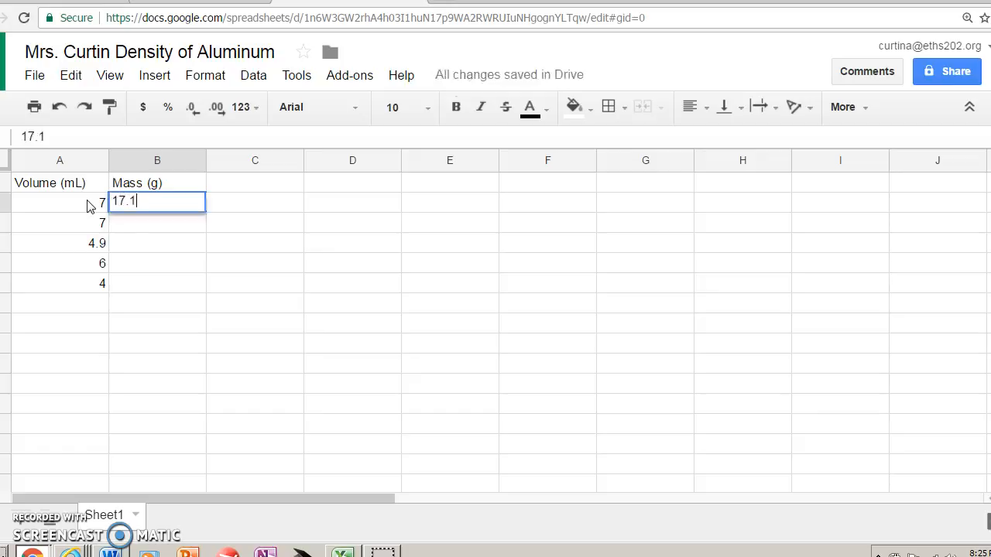
type("7")
key("Return")
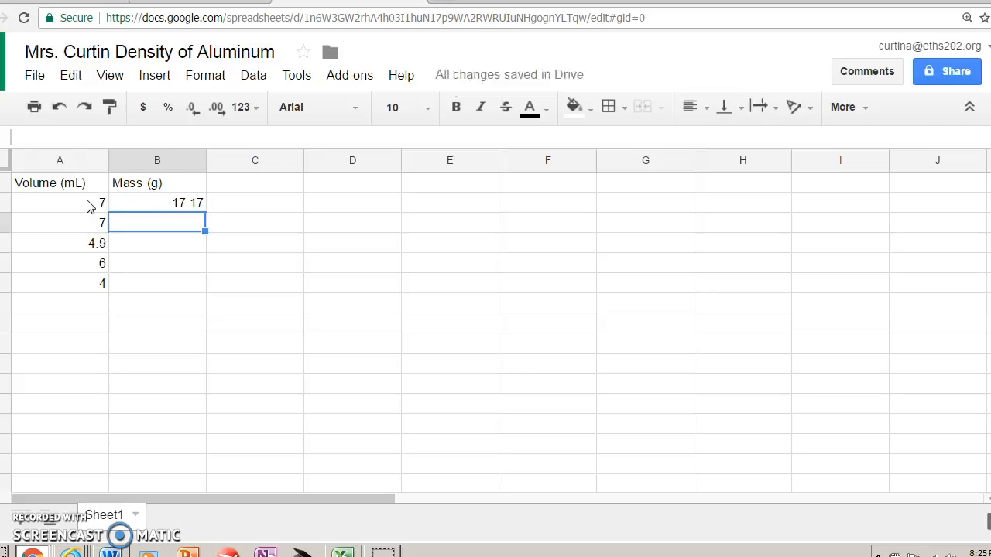
type("17.")
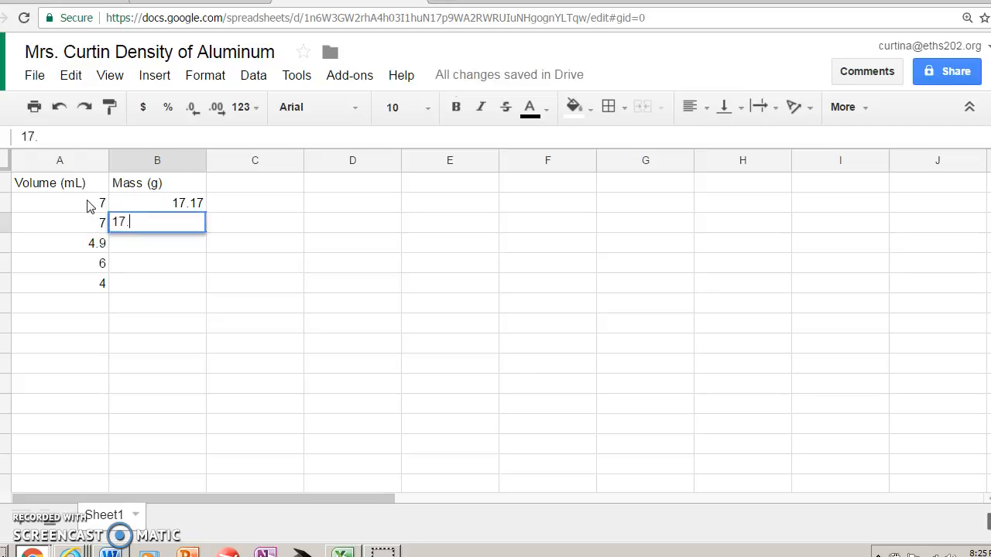
type("86")
key("Return")
Complete the mass column with 10.74, 13.43 and 10.35 in B4 to B6
type("1")
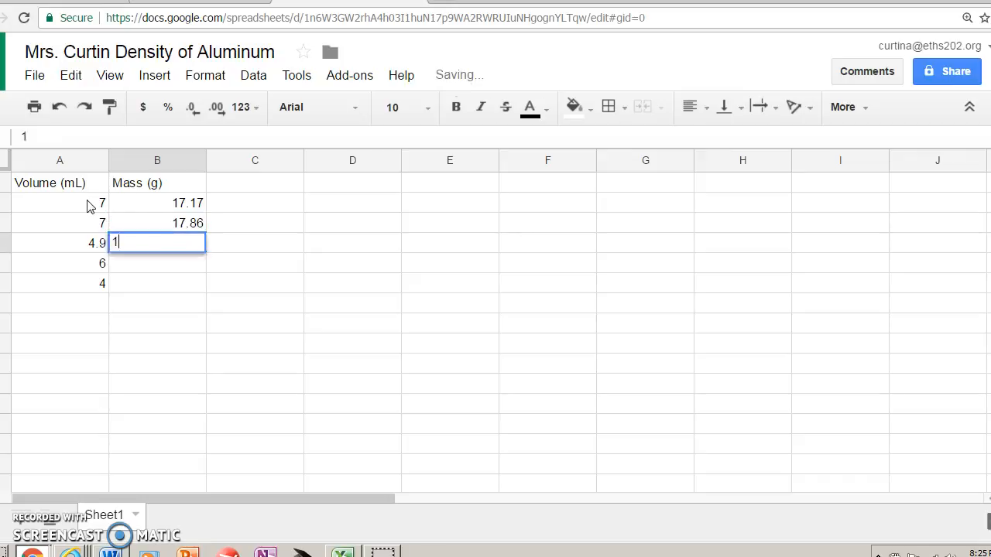
type("0.74")
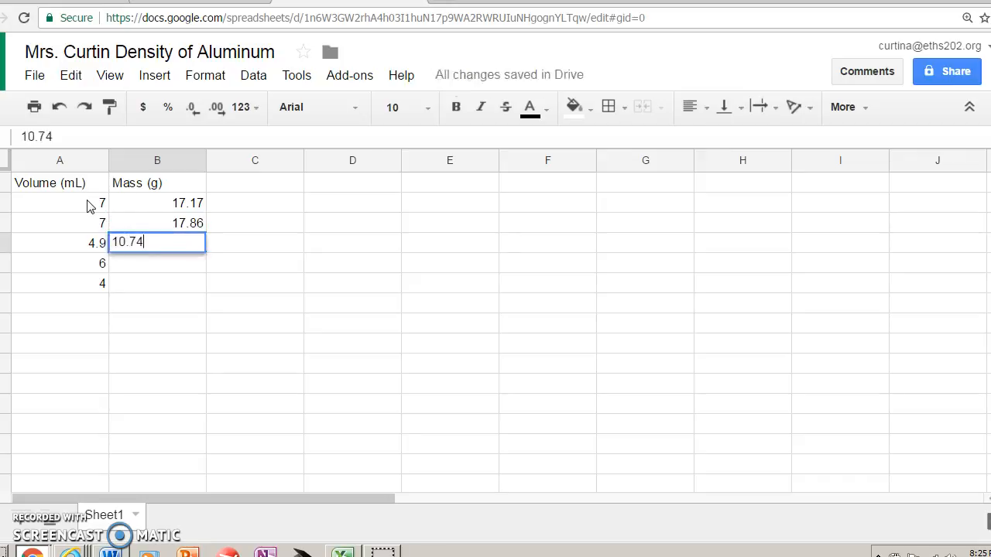
key("Return")
type("13.43")
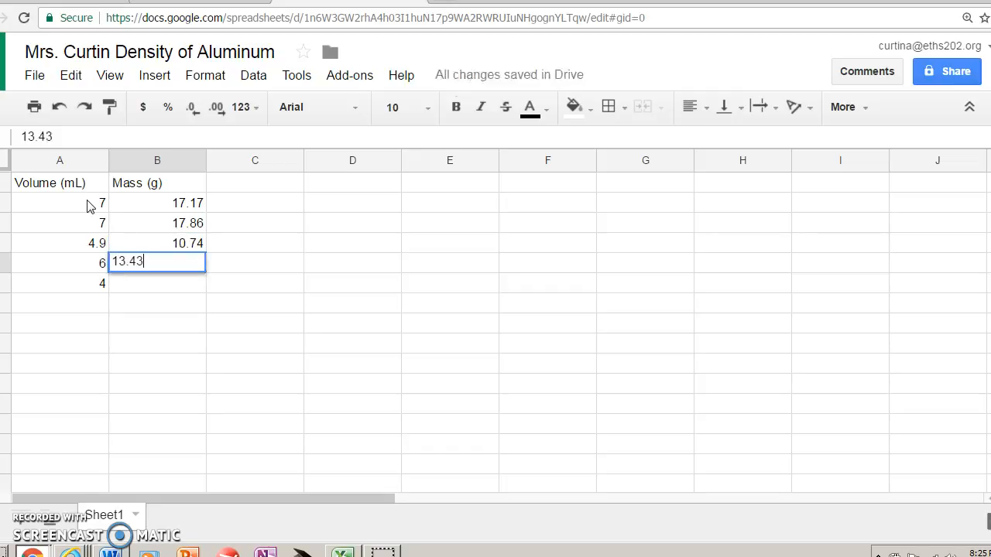
key("Return")
type("1")
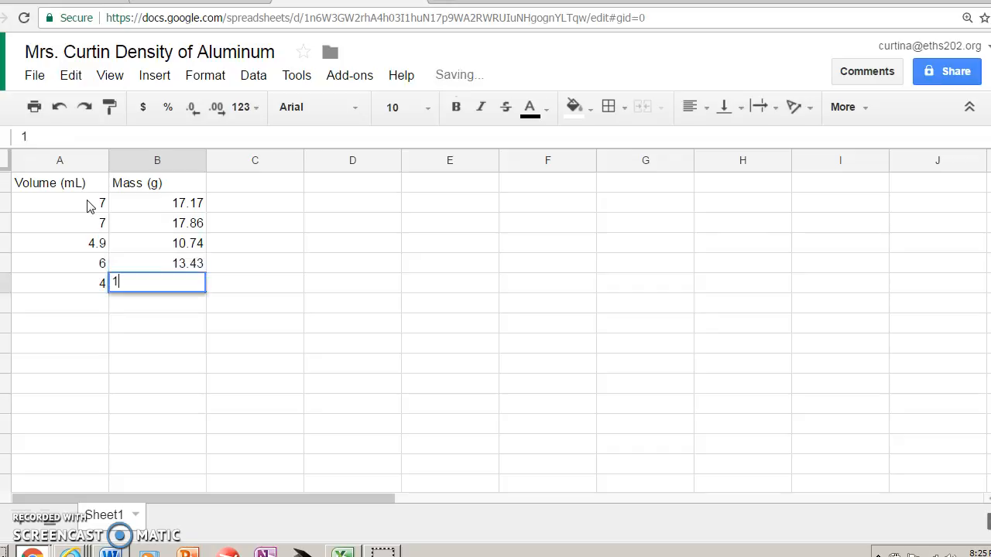
type("0.35")
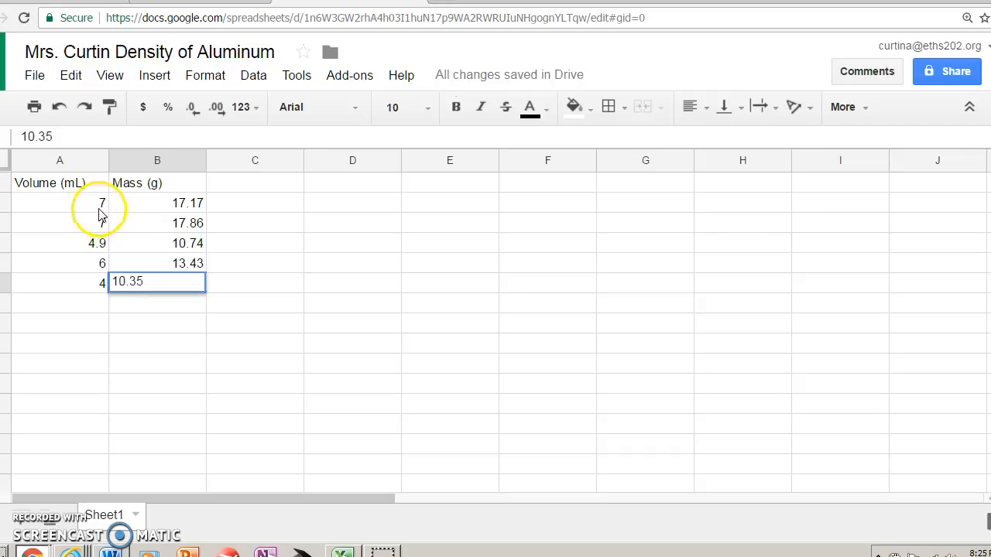
Start a new chart from the volume and mass values in A2:B6
left_click(99, 206)
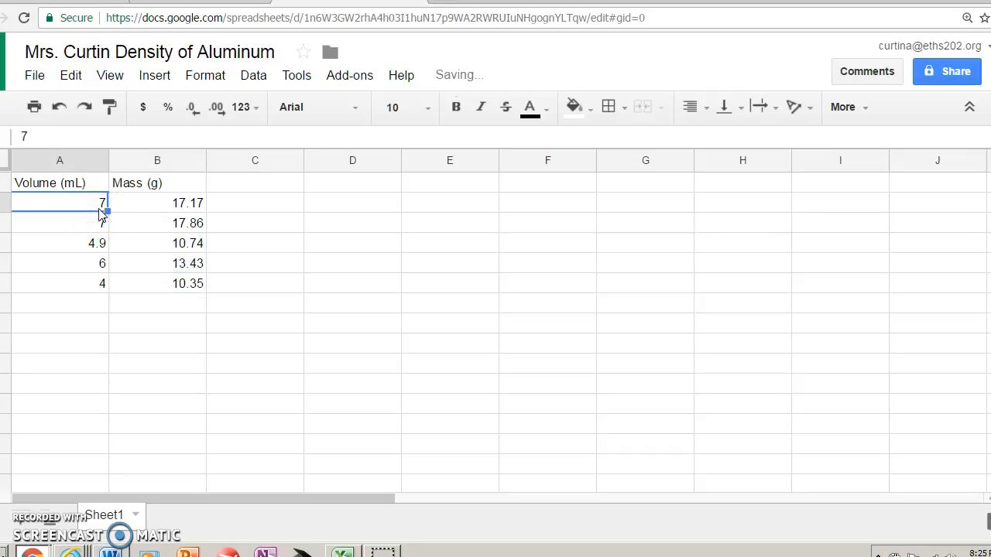
key("shift+Right")
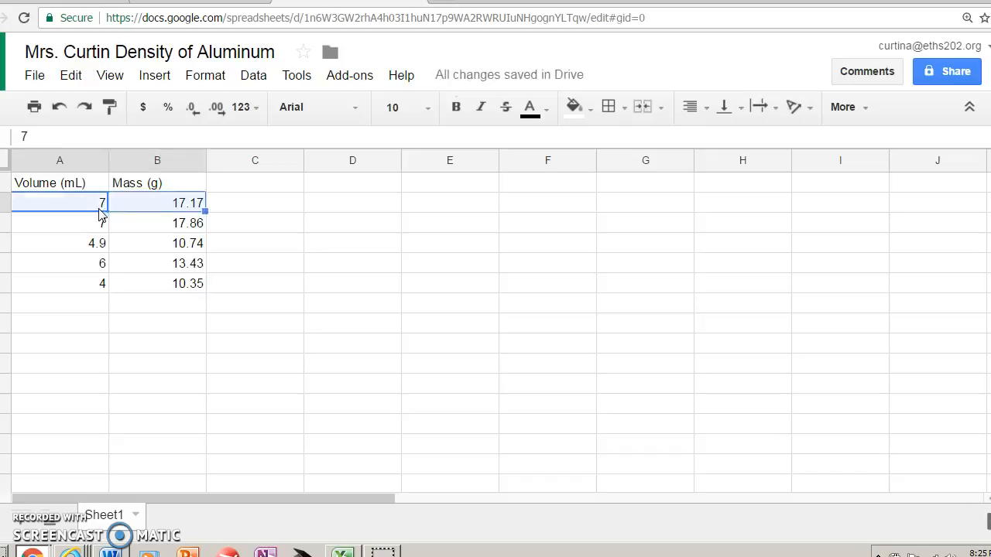
key("shift+Down")
key("shift+Down")
key("shift+Down")
key("shift+Down")
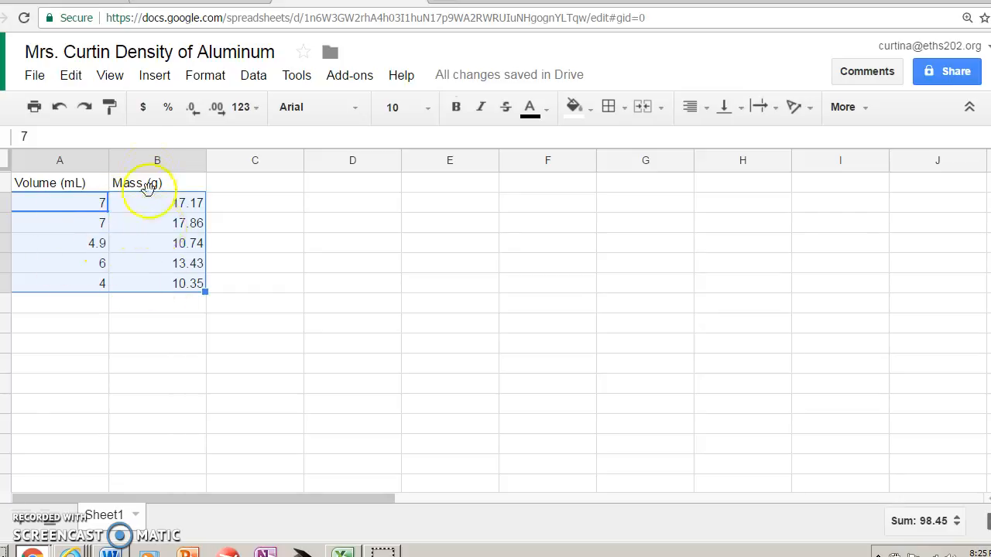
left_click(157, 80)
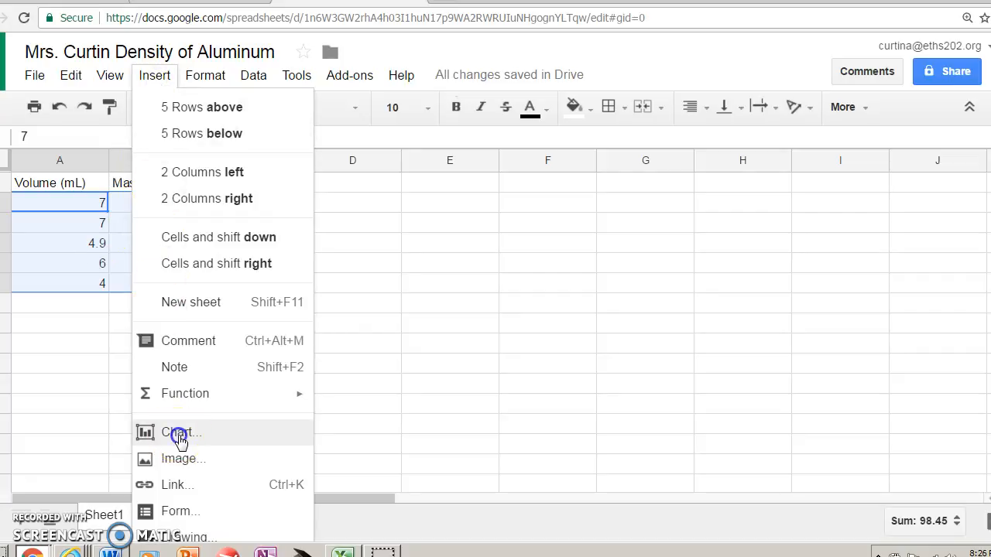
left_click(177, 438)
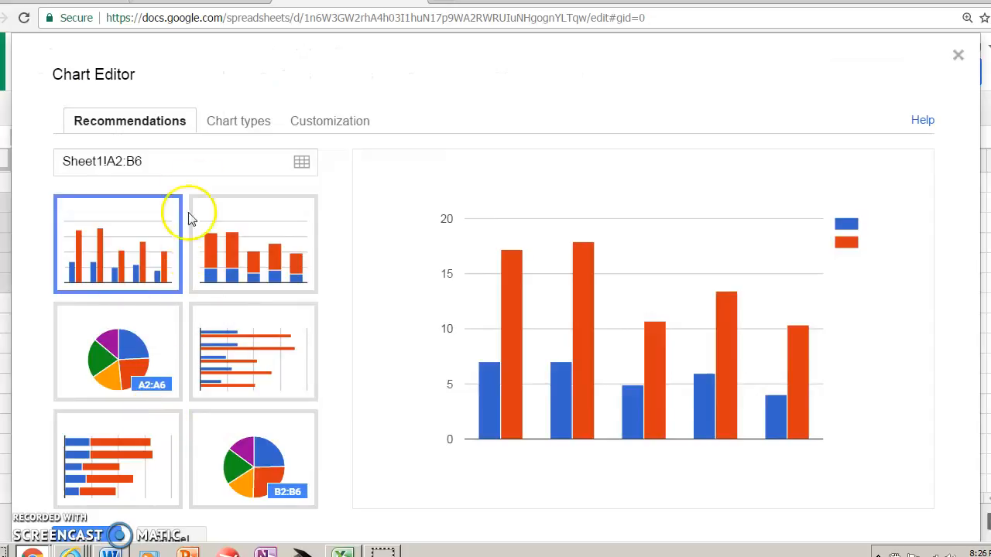
Insert the chart as a scatter plot and place it beside the data table, clear of columns A and B
left_click(240, 121)
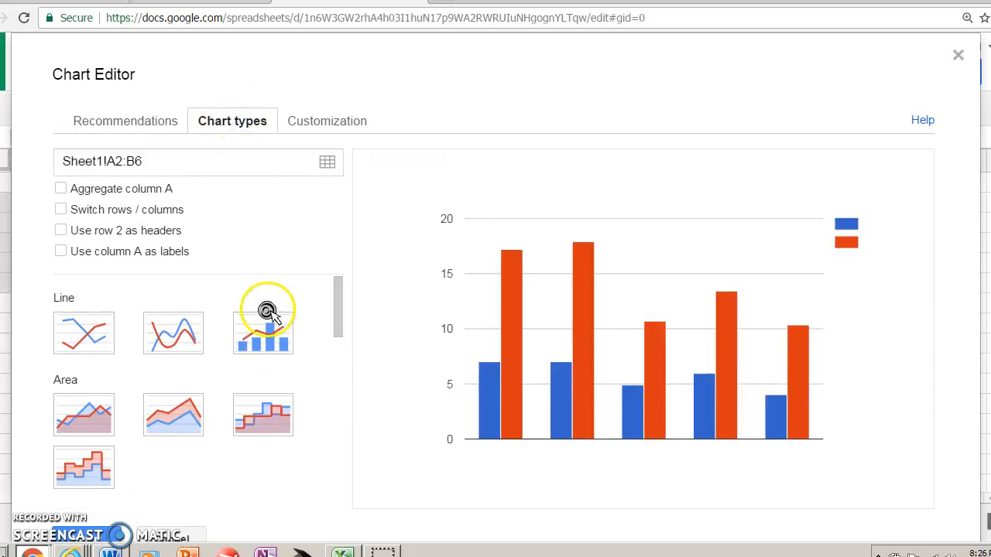
scroll(267, 309, "down", 1)
scroll(263, 348, "down", 3)
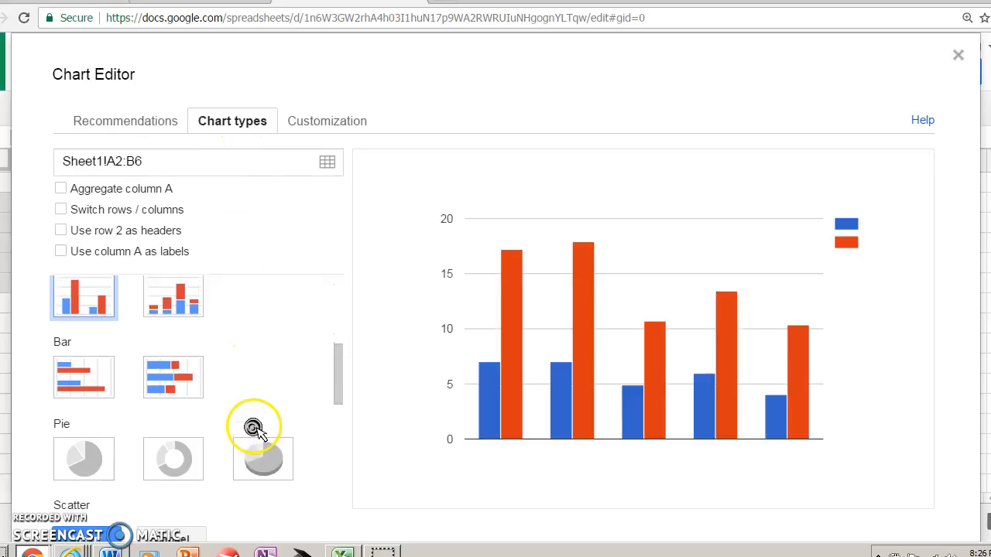
scroll(254, 430, "down", 2)
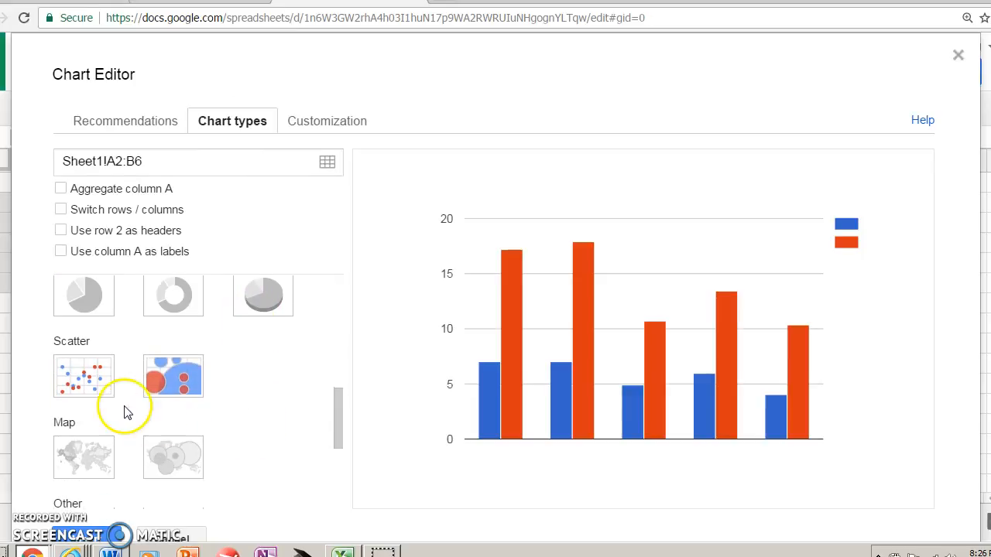
left_click(102, 391)
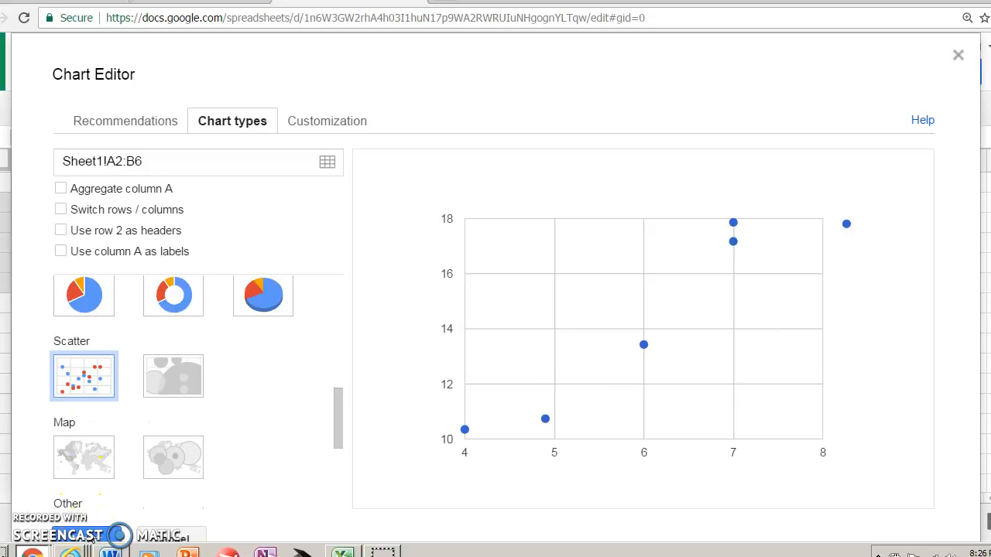
left_click(89, 535)
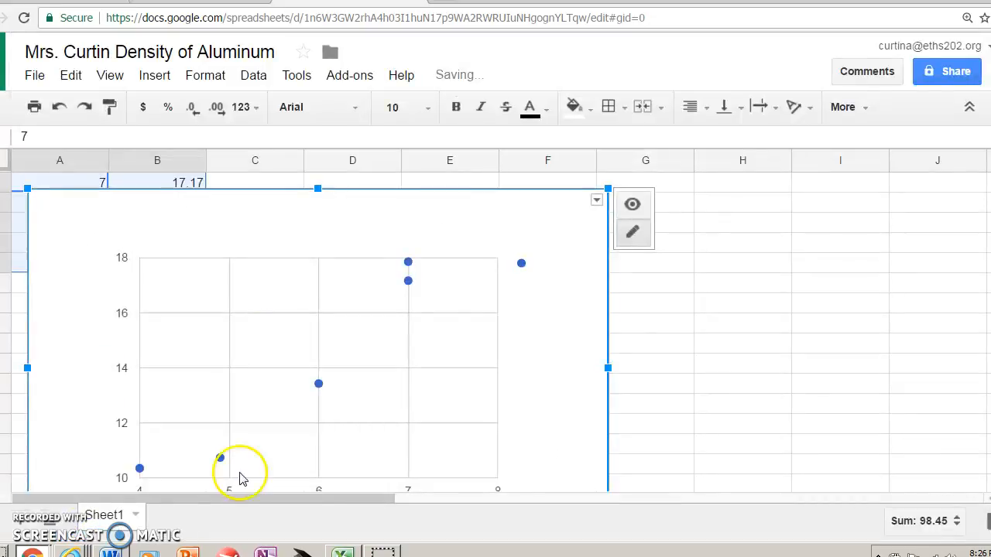
left_click_drag(586, 364, 790, 223)
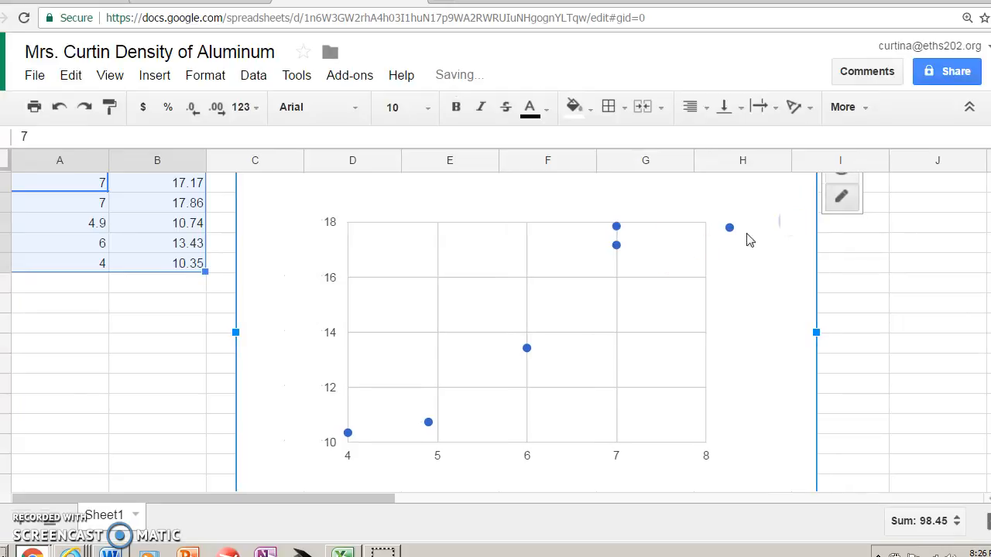
Open the scatter chart for advanced editing and set its title to "Density of Aluminum"
right_click(269, 318)
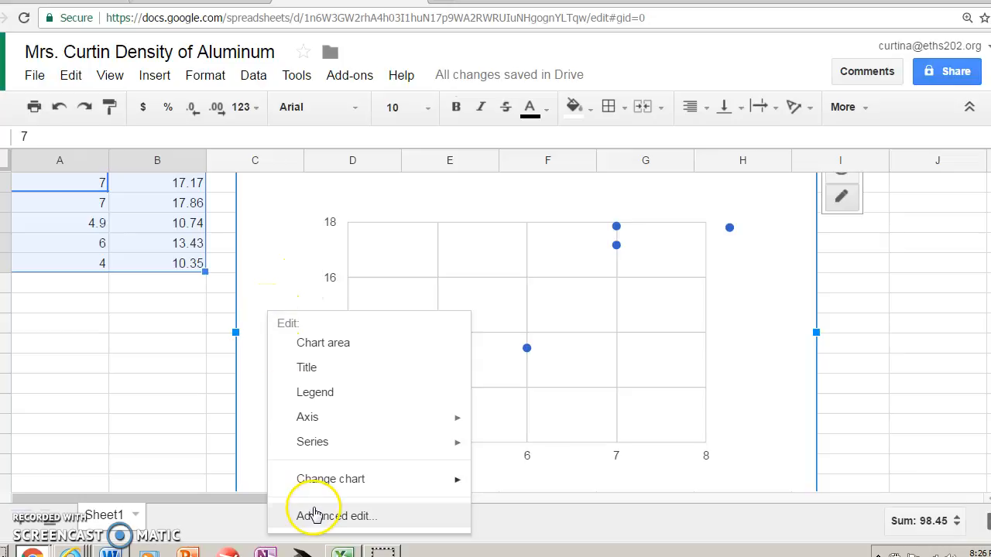
left_click(314, 517)
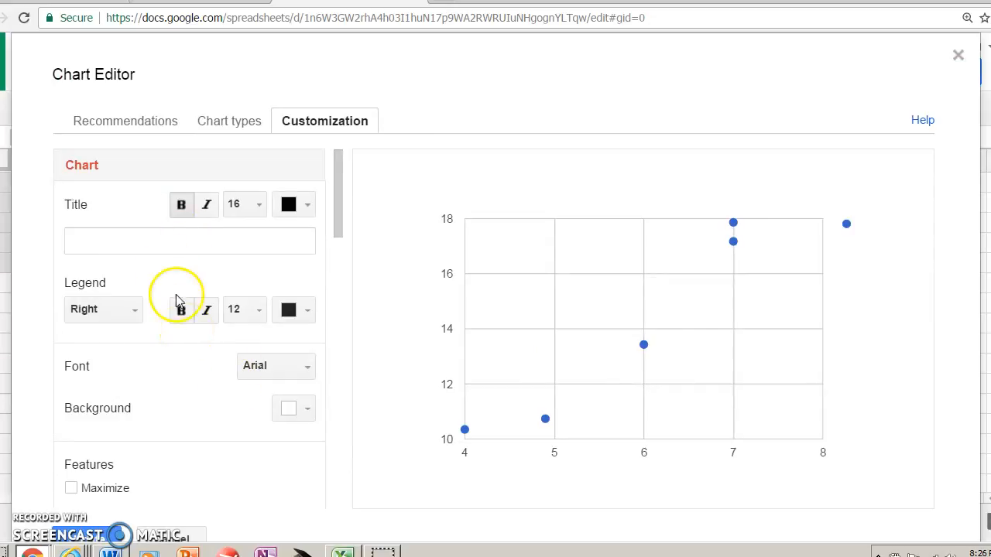
left_click(167, 254)
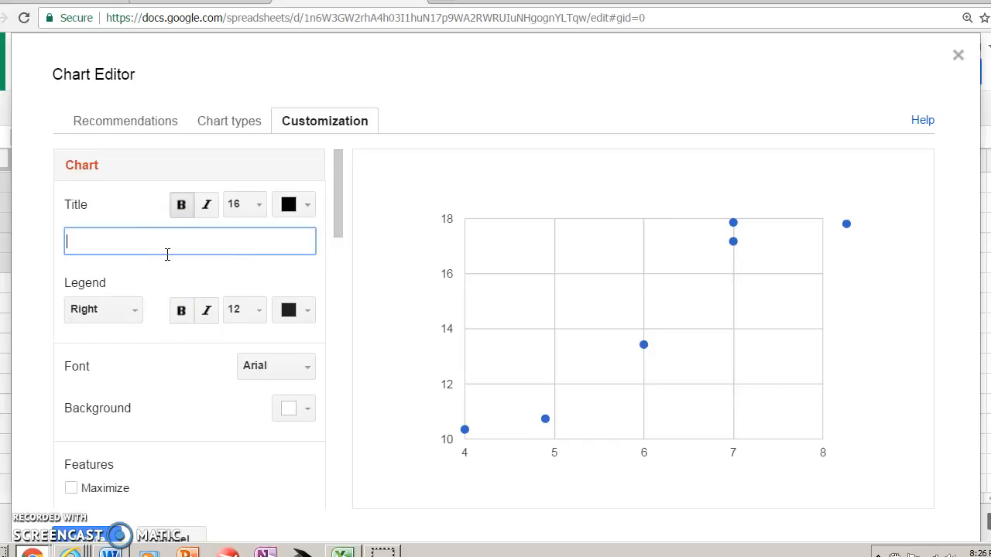
type("Density of Aluminum")
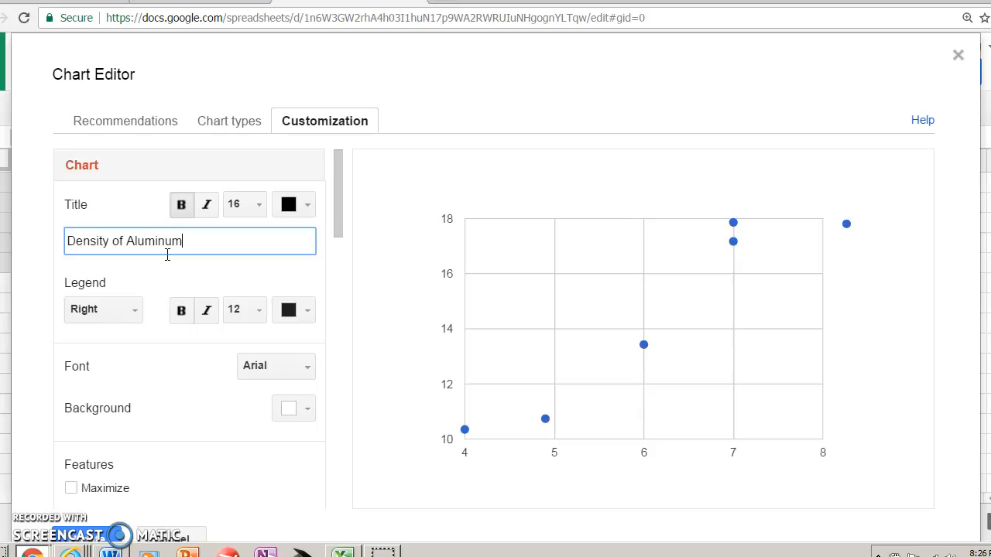
left_click(218, 284)
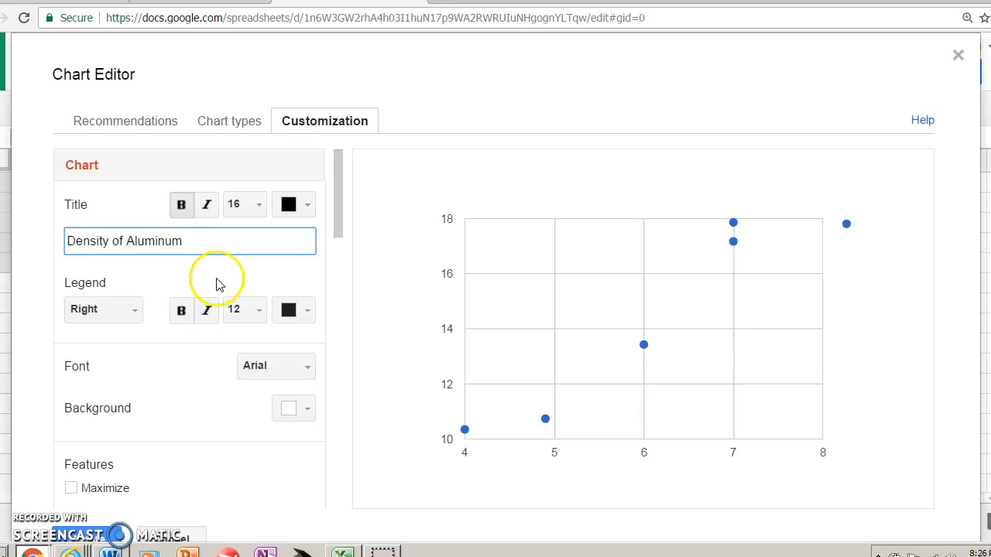
Set the horizontal axis title of the chart to "Volume (mL)"
scroll(218, 284, "down", 2)
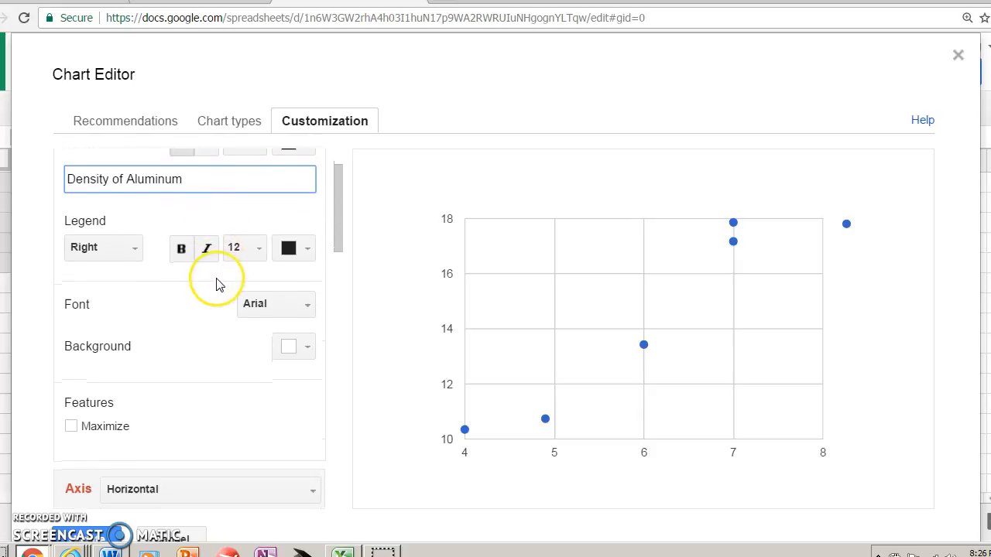
scroll(218, 284, "down", 2)
scroll(218, 284, "down", 3)
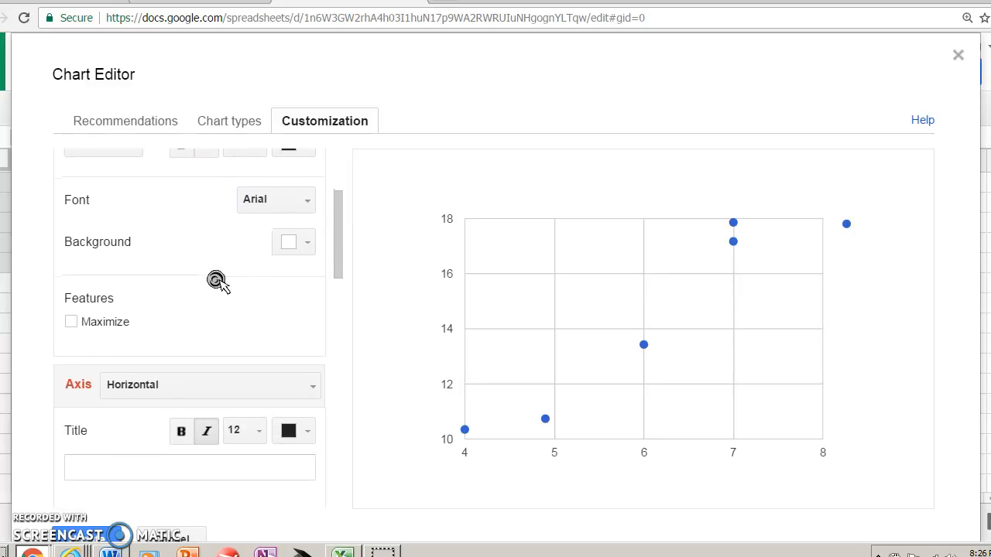
left_click(217, 282)
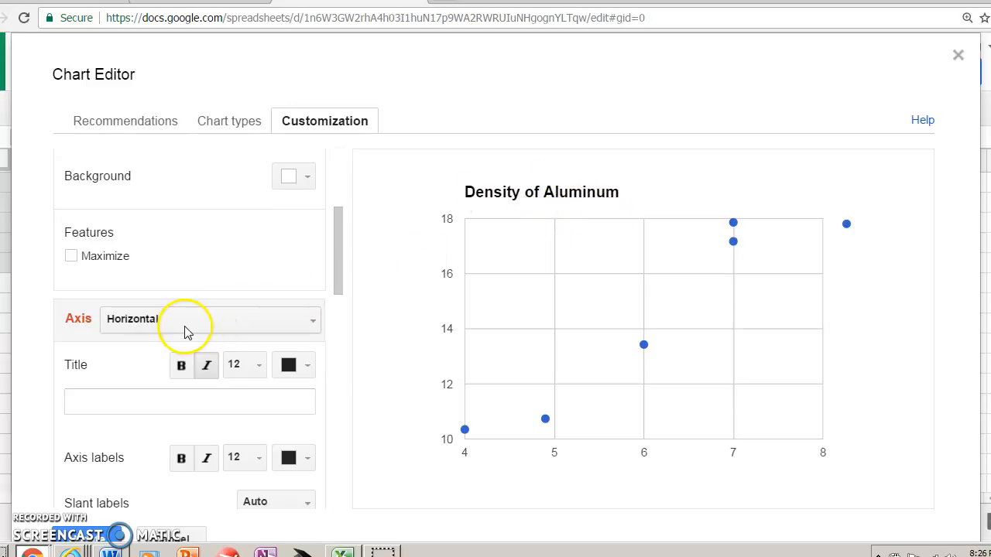
scroll(186, 331, "down", 1)
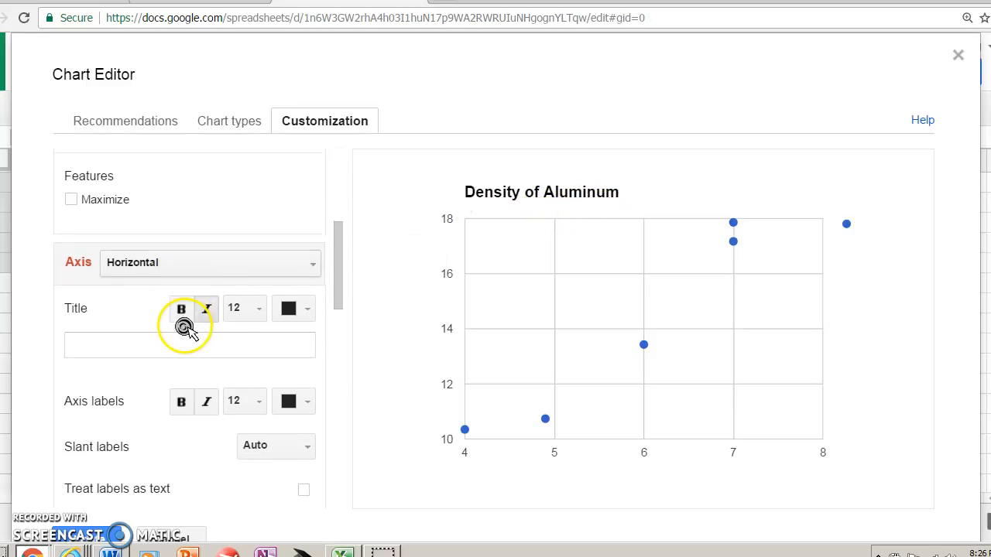
left_click(223, 278)
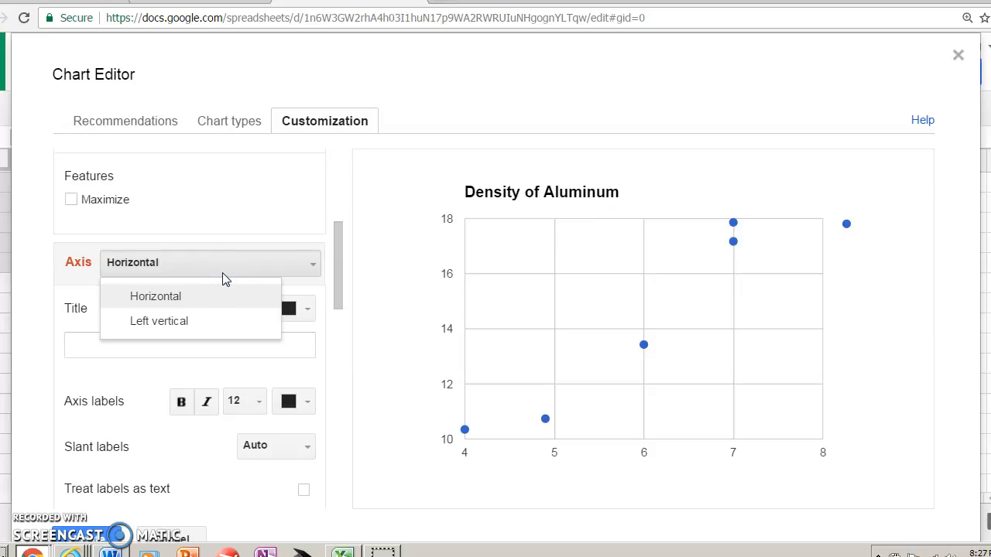
left_click(222, 273)
left_click(207, 288)
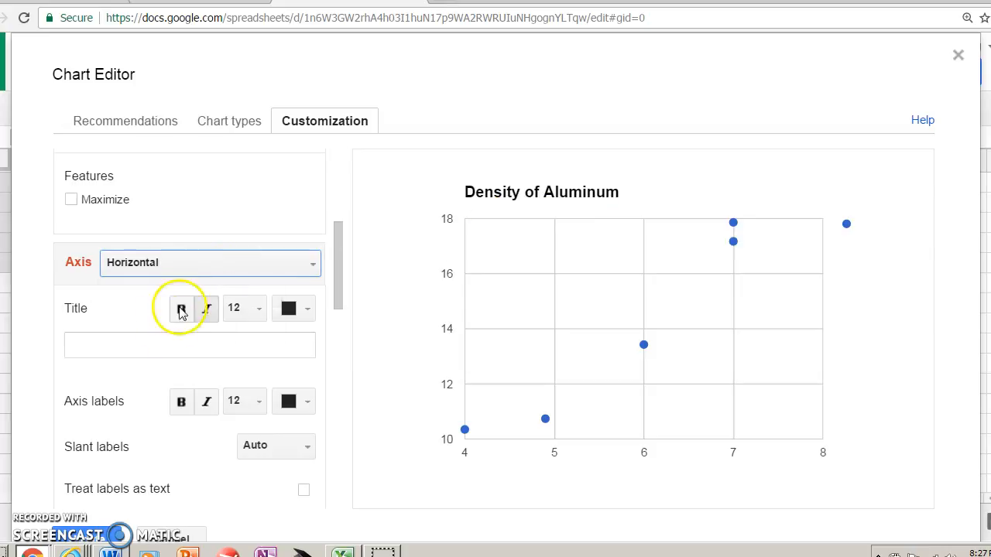
left_click(139, 350)
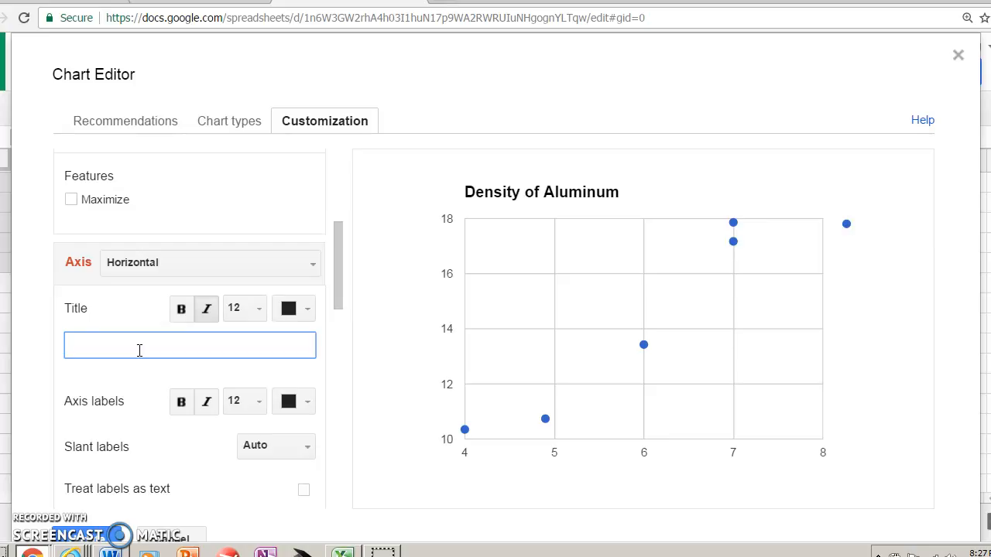
type("Volume (mL")
Switch to the left vertical axis and set its title to "Mass (g)"
left_click(192, 263)
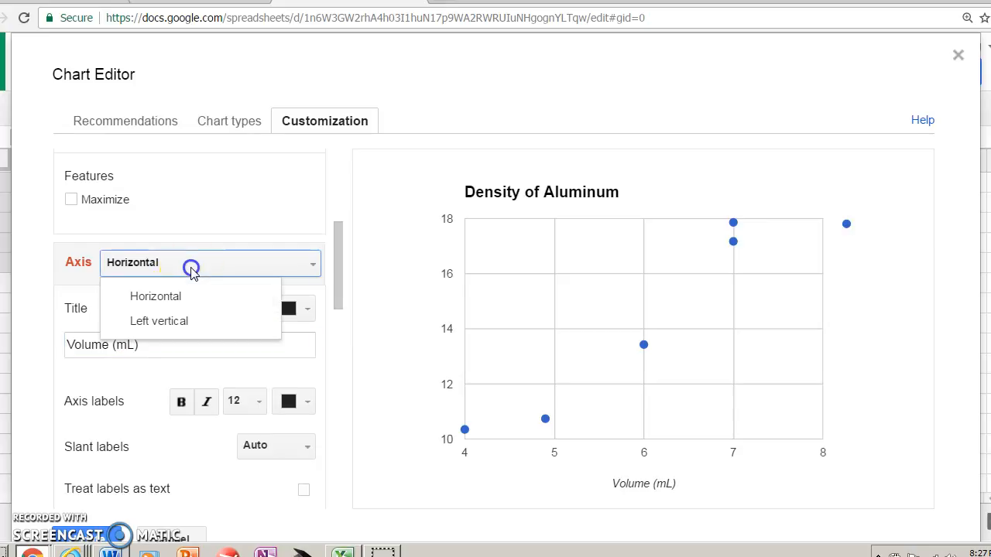
left_click(162, 326)
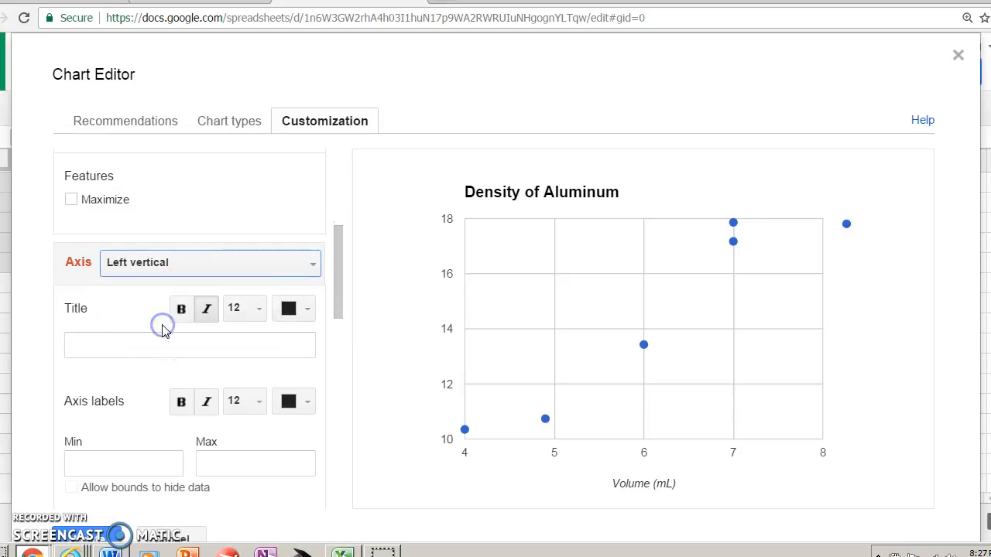
left_click(147, 344)
type("M")
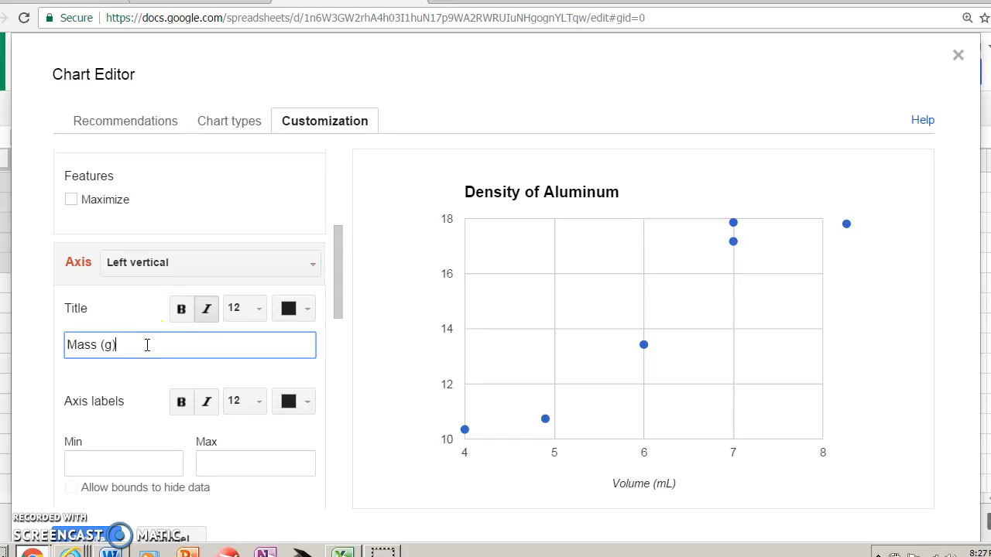
type("ass (g)")
left_click(138, 380)
left_click(560, 424)
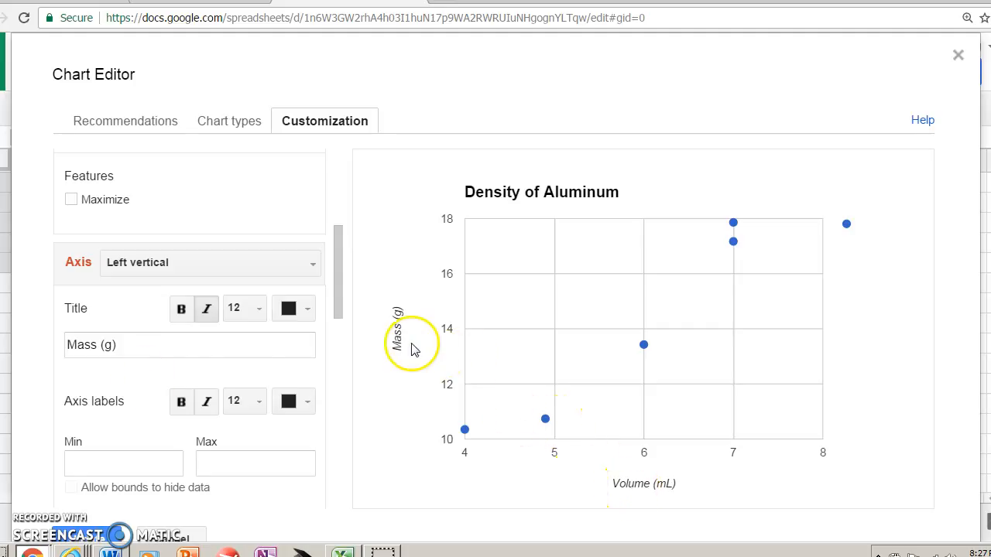
left_click(181, 309)
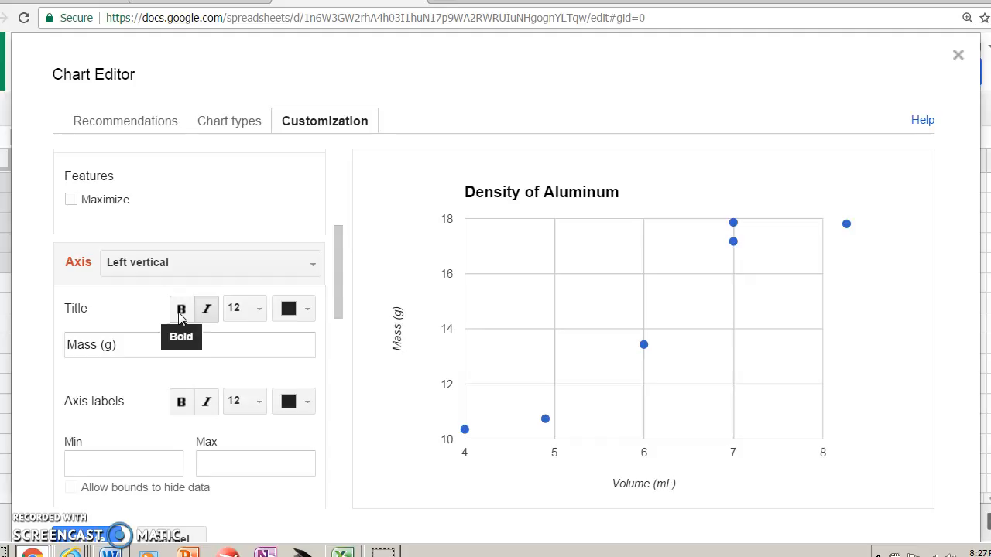
Add a linear trendline to data series 1 of the scatter chart
scroll(179, 317, "down", 4)
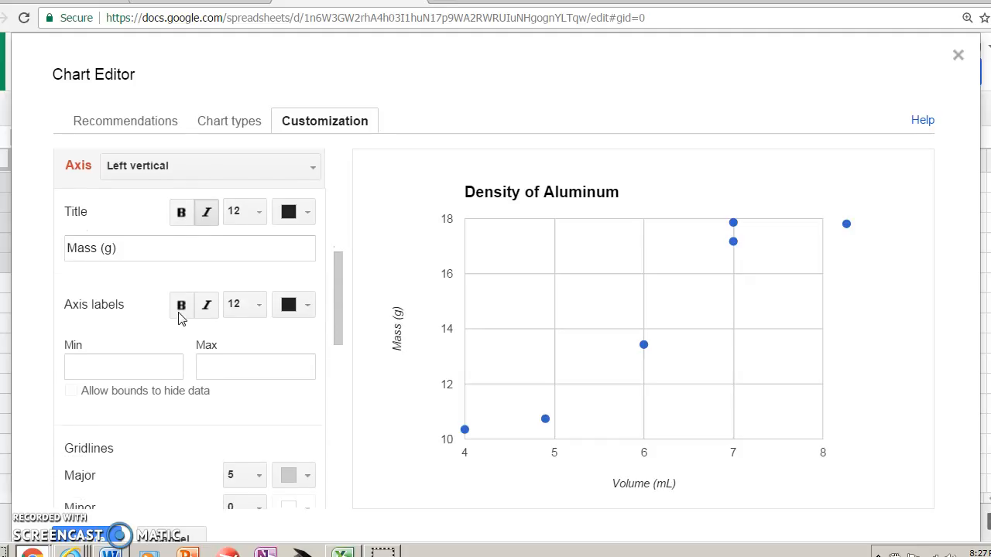
scroll(179, 312, "down", 6)
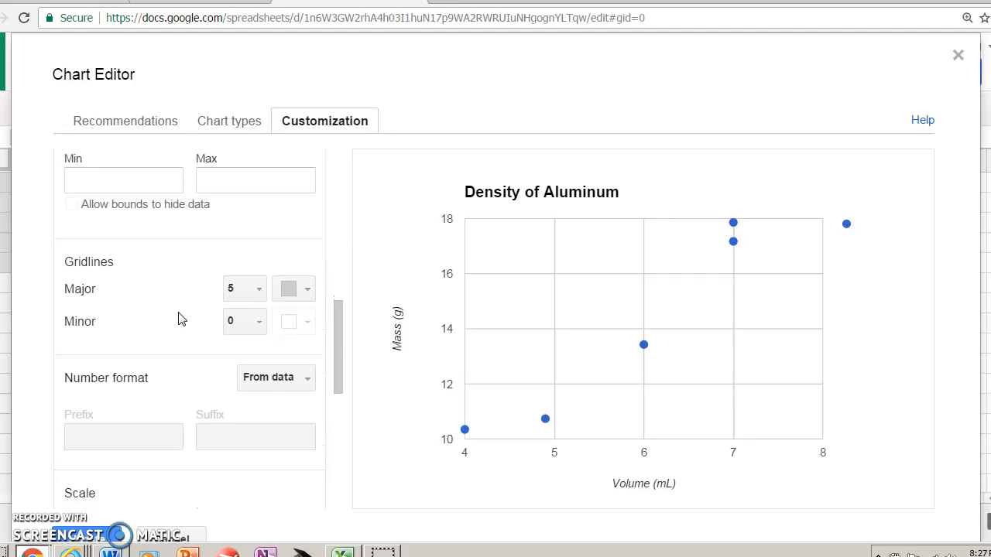
scroll(179, 316, "down", 4)
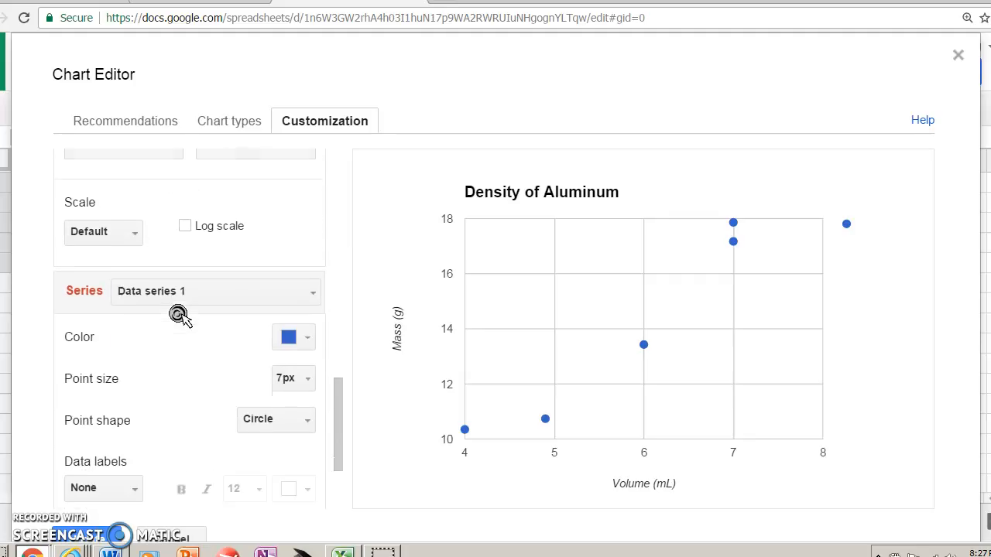
scroll(179, 316, "down", 3)
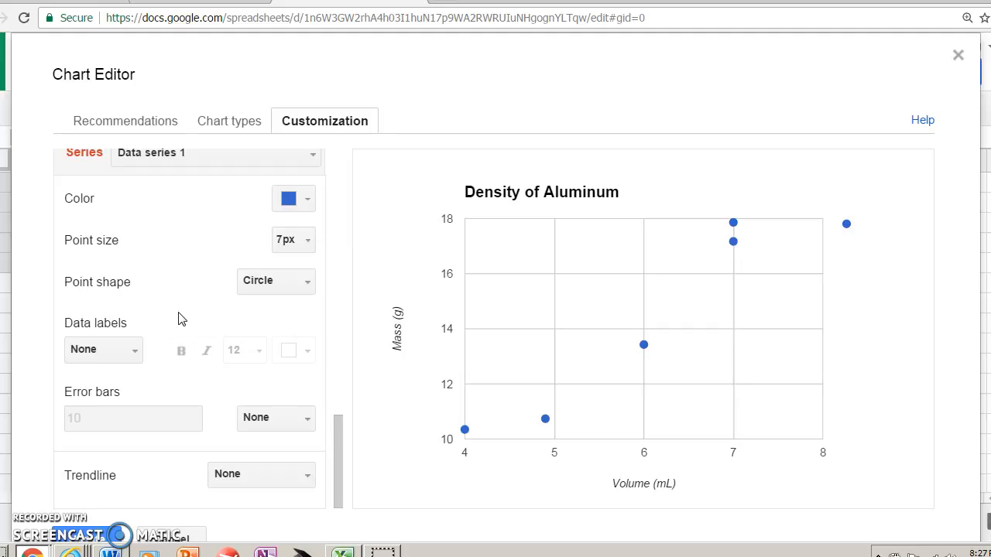
left_click(180, 316)
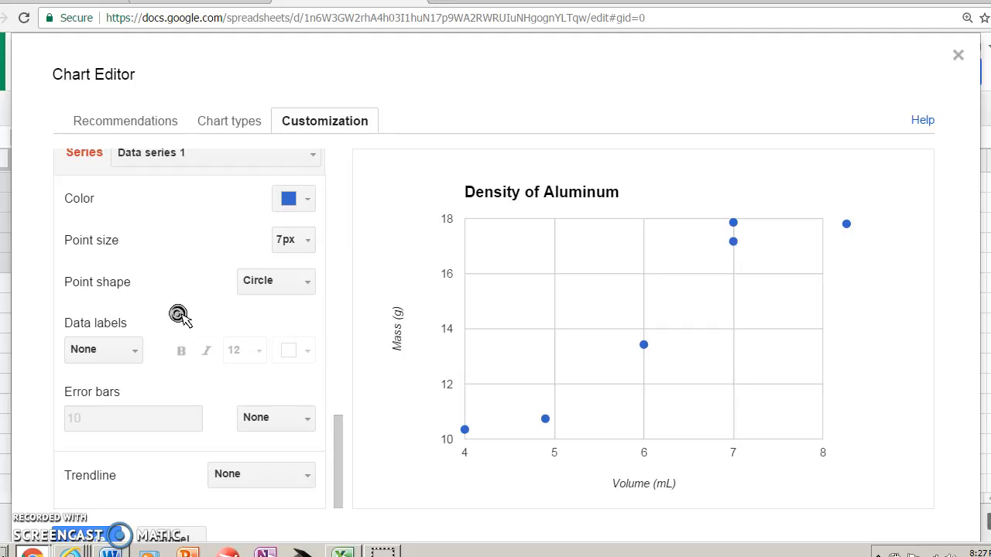
left_click(252, 480)
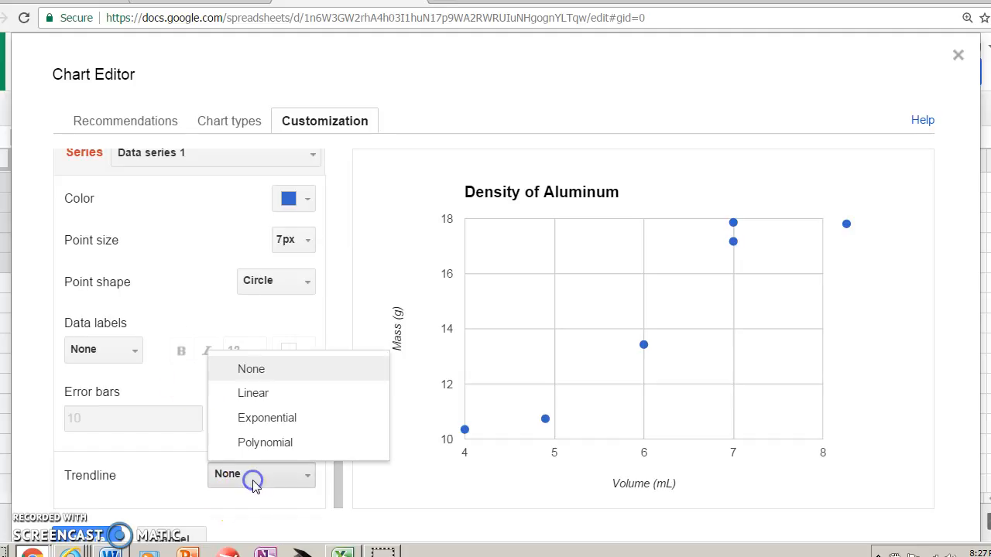
left_click(262, 398)
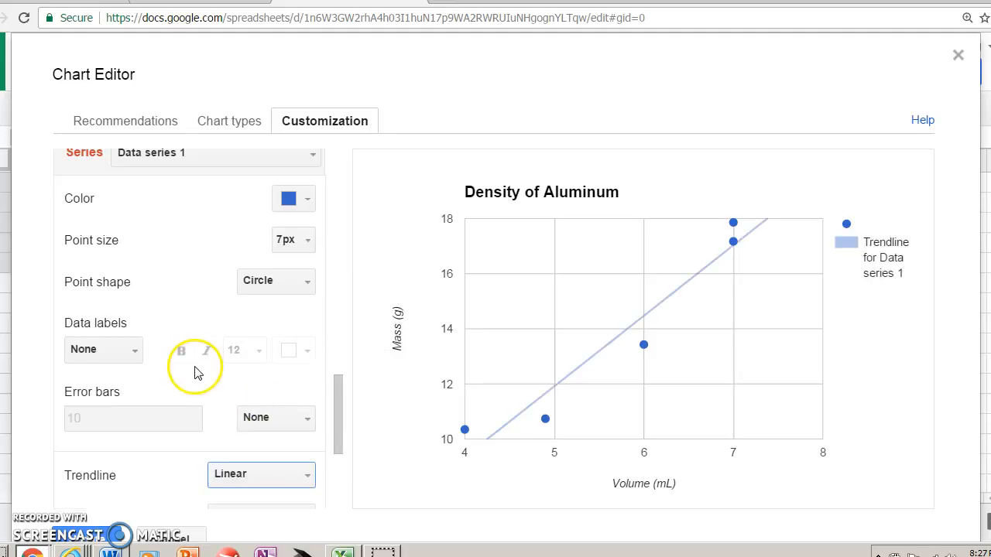
Label the trendline with its equation and apply the customizations to the chart in the sheet
scroll(198, 373, "down", 3)
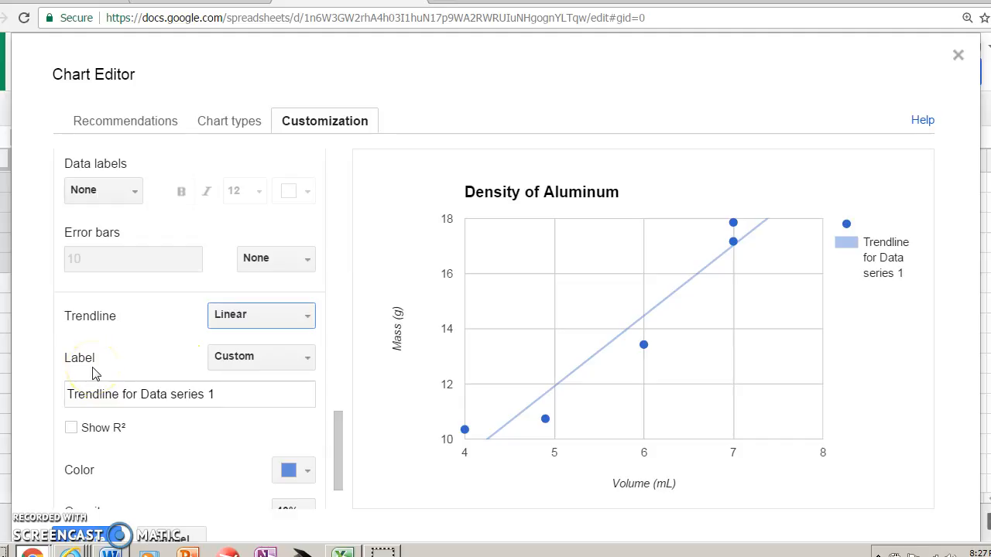
left_click(232, 358)
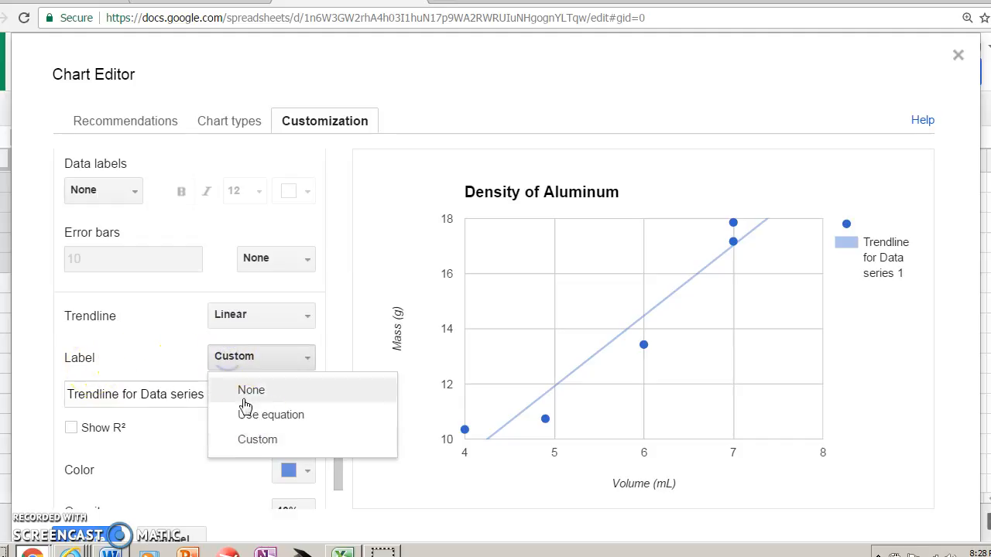
left_click(251, 423)
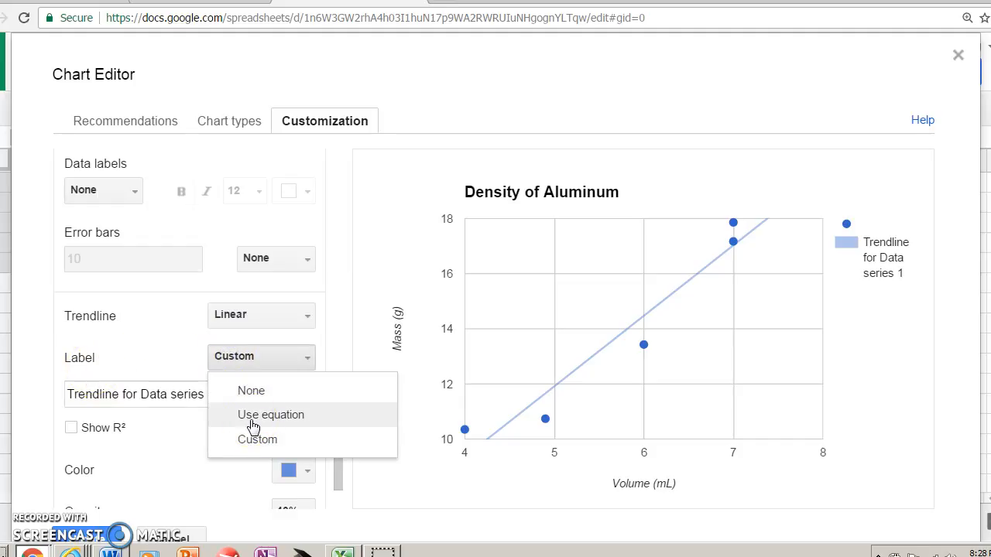
left_click(253, 424)
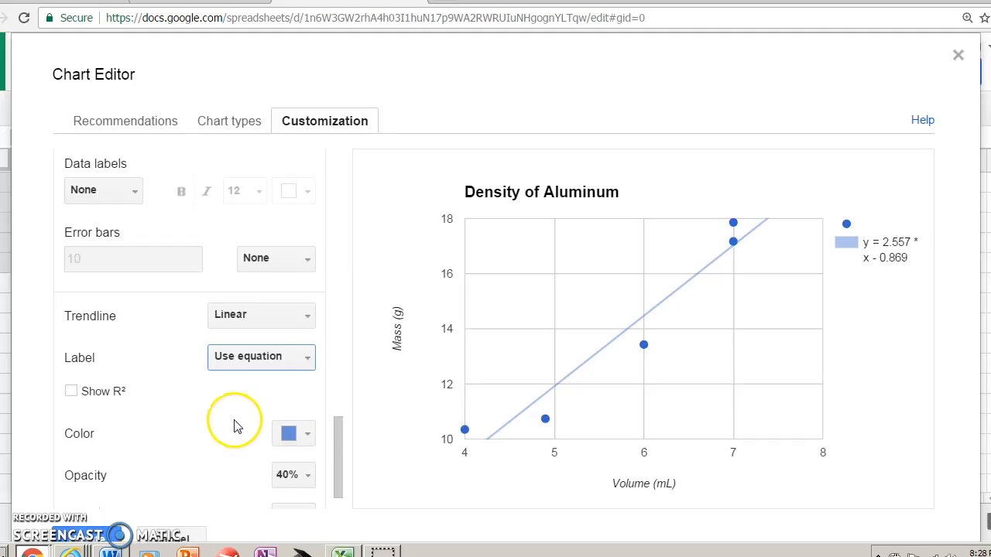
scroll(238, 420, "down", 1)
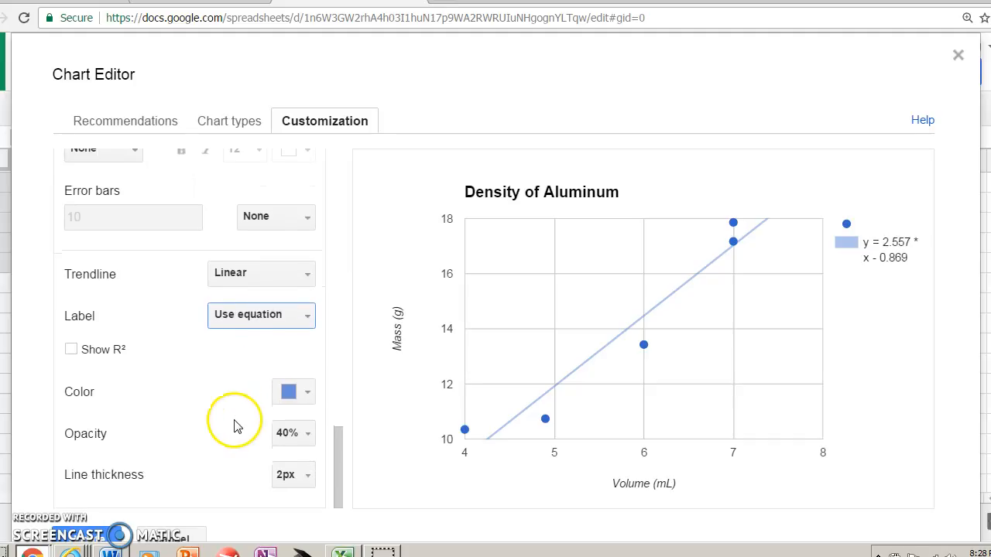
left_click(116, 534)
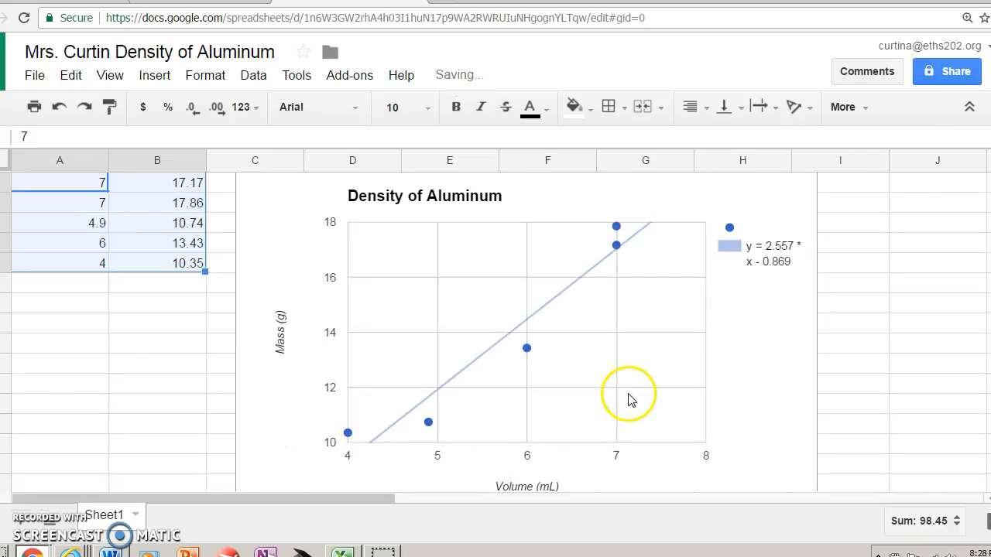